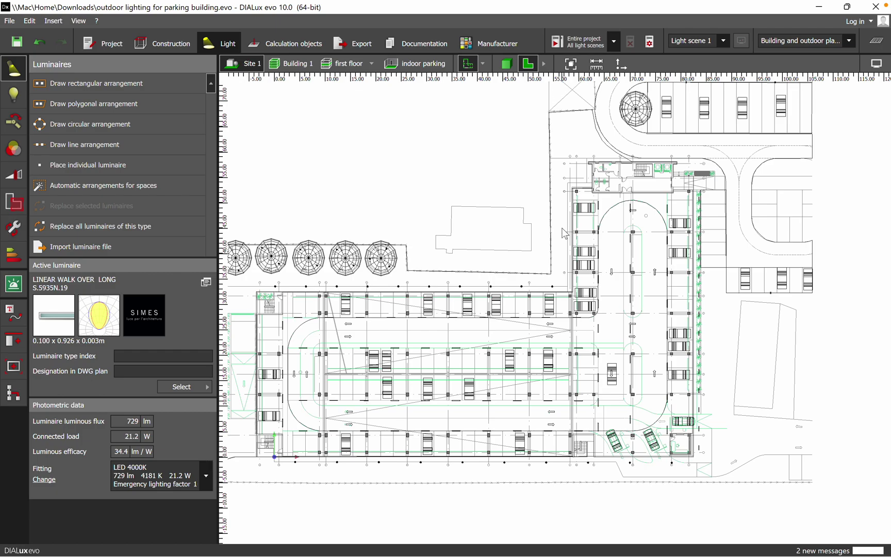
Show the site in 3D and examine the parking building's long and short facades and the outdoor parking areas
{"action": "left_click", "coordinate": [505, 65]}
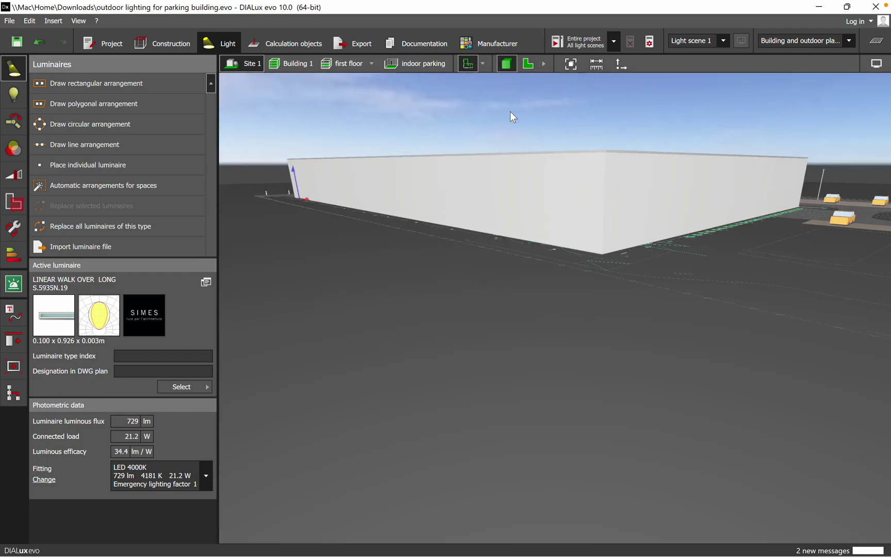
{"action": "left_click_drag", "start_coordinate": [492, 300], "coordinate": [722, 311]}
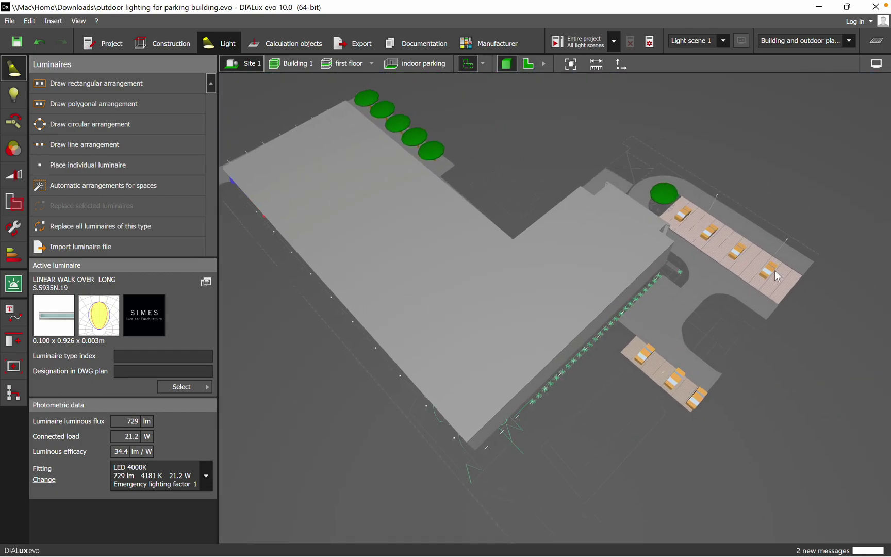
{"action": "left_click_drag", "start_coordinate": [398, 309], "coordinate": [513, 323]}
{"action": "scroll", "coordinate": [516, 355], "scroll_direction": "up", "scroll_amount": 3}
{"action": "left_click_drag", "start_coordinate": [520, 385], "coordinate": [333, 292]}
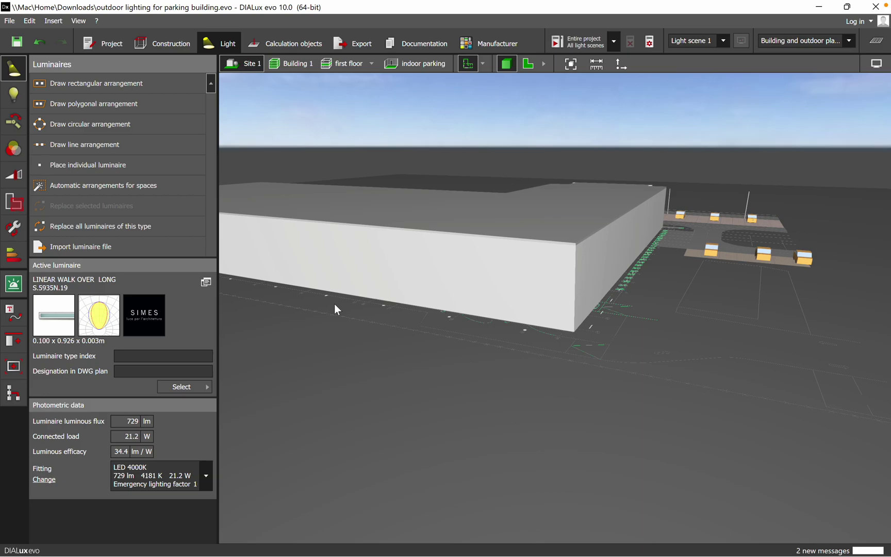
{"action": "left_click_drag", "start_coordinate": [445, 313], "coordinate": [520, 413]}
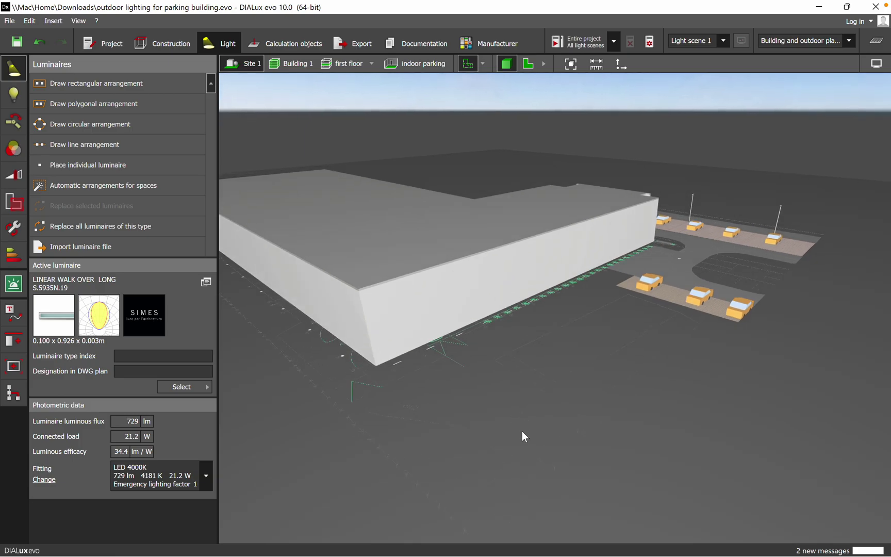
{"action": "left_click_drag", "start_coordinate": [534, 415], "coordinate": [573, 316]}
{"action": "left_click_drag", "start_coordinate": [354, 365], "coordinate": [552, 360]}
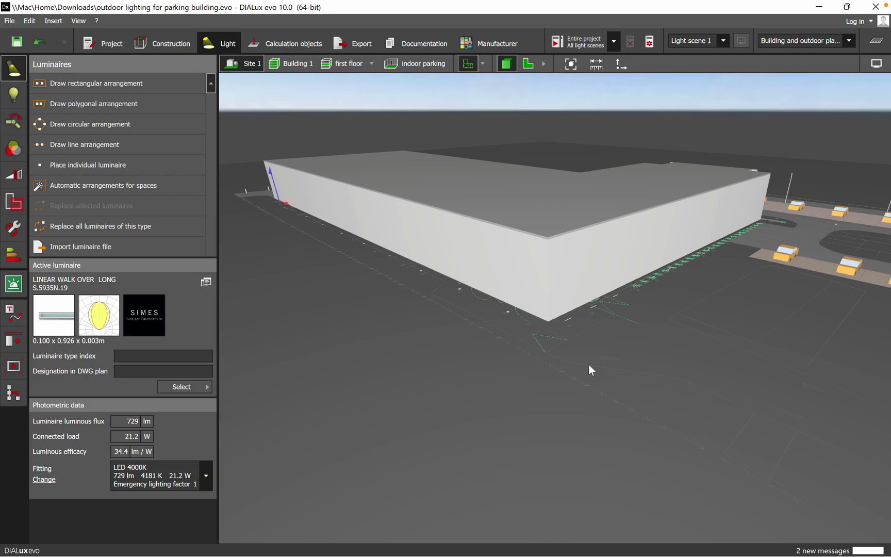
{"action": "left_click_drag", "start_coordinate": [589, 364], "coordinate": [516, 335]}
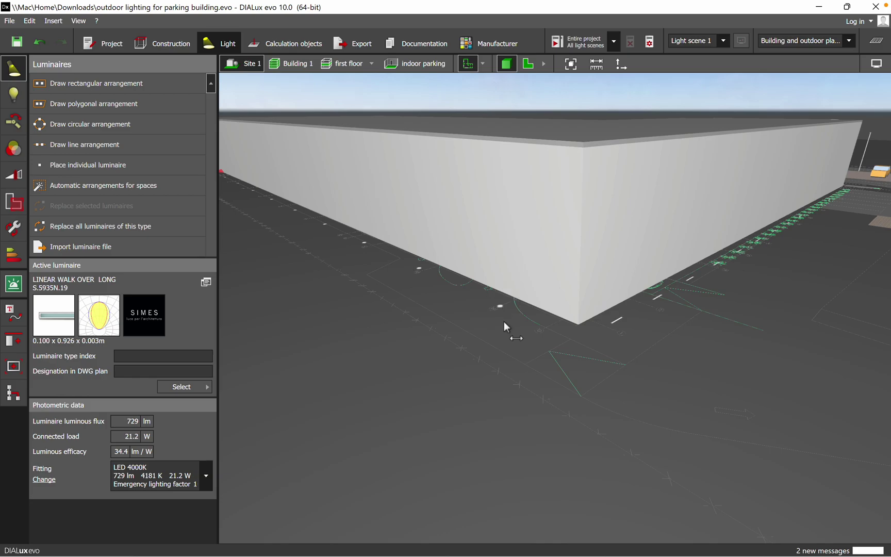
Inspect the Philips BBP623 luminaire line along the long facade and the SIMES LINEAR WALK OVER line along the adjacent facade
{"action": "left_click", "coordinate": [503, 323]}
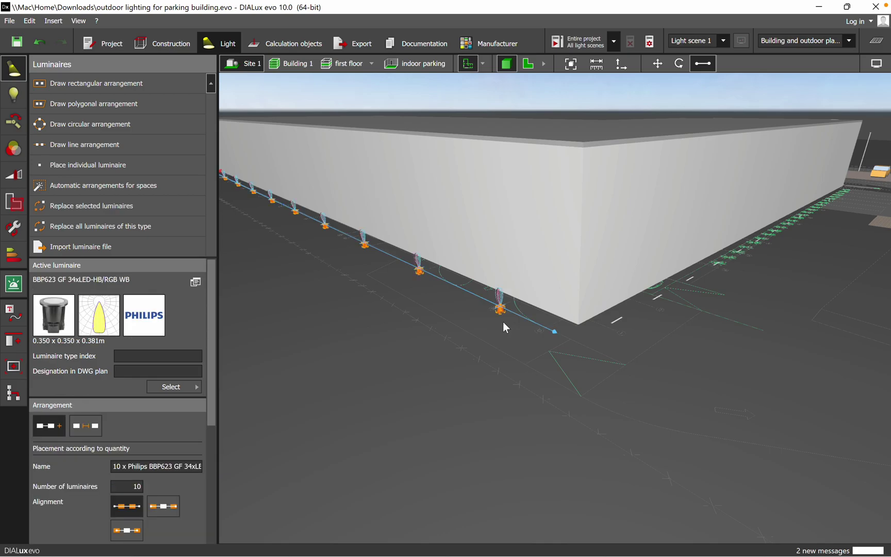
{"action": "scroll", "coordinate": [503, 322], "scroll_direction": "down", "scroll_amount": 5}
{"action": "middle_click_drag", "start_coordinate": [478, 339], "coordinate": [467, 348]}
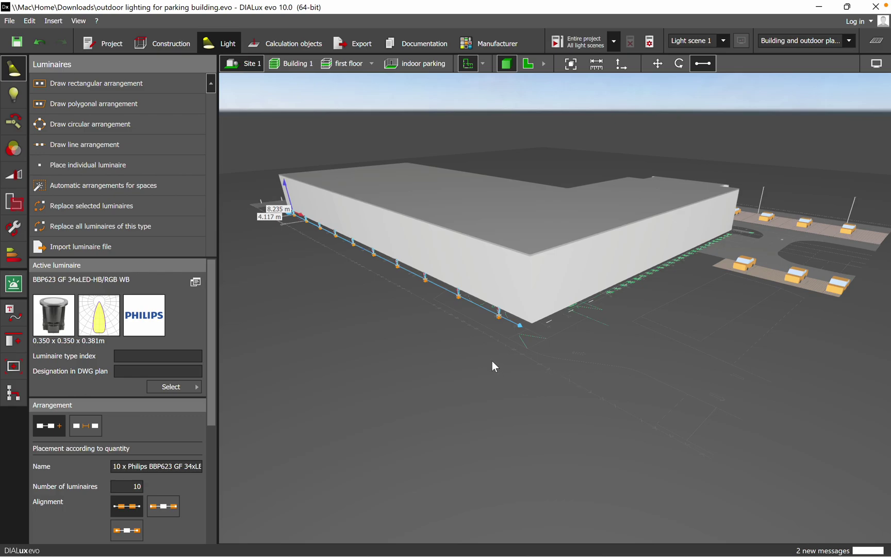
{"action": "scroll", "coordinate": [487, 361], "scroll_direction": "up", "scroll_amount": 3}
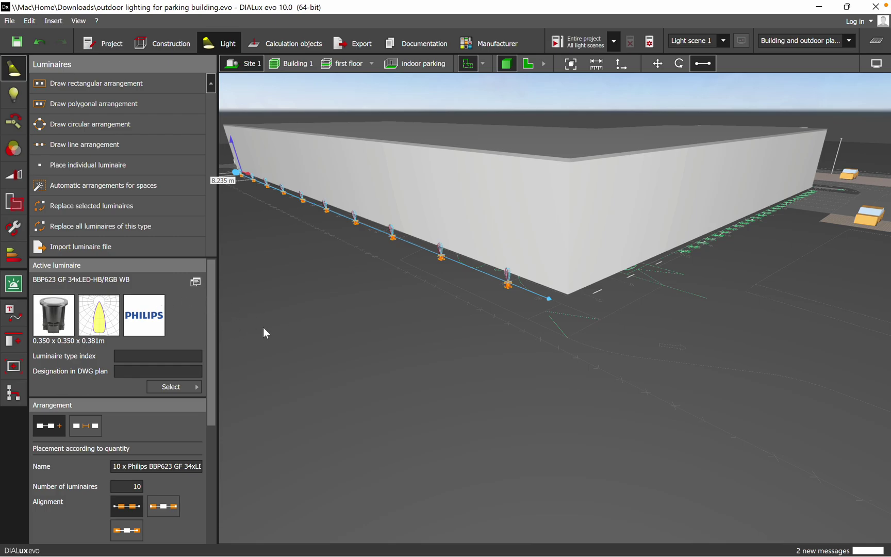
{"action": "left_click", "coordinate": [595, 294]}
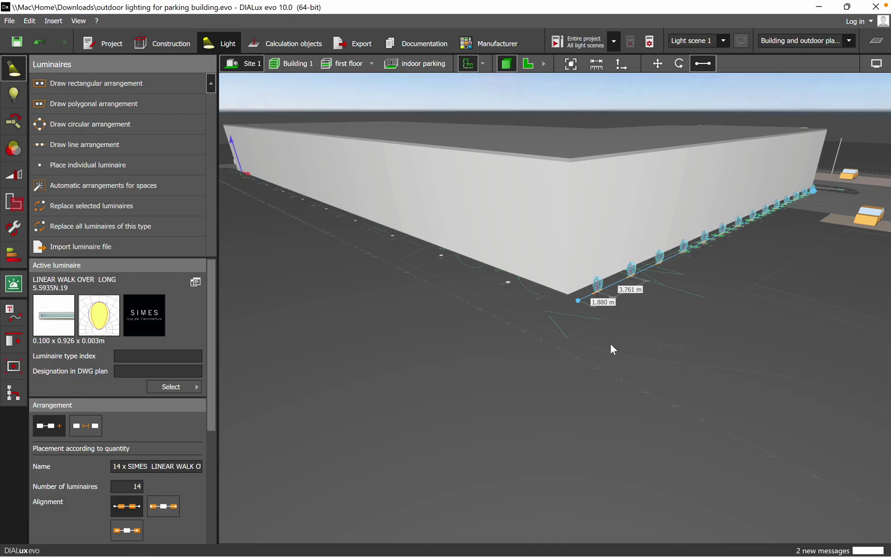
{"action": "left_click", "coordinate": [508, 284]}
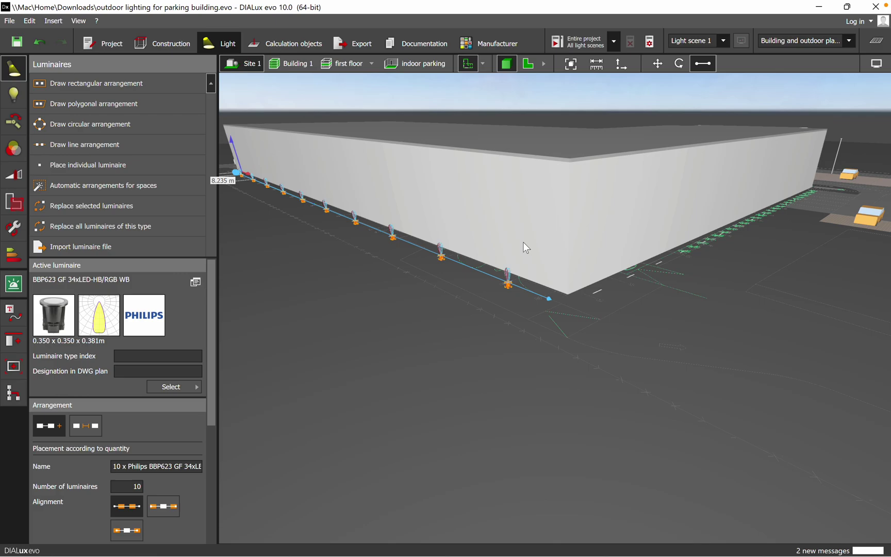
Examine the SIMES LINEAR WALK OVER line beside the short facade from several angles, then clear the selection
{"action": "right_click_drag", "start_coordinate": [574, 302], "coordinate": [557, 316]}
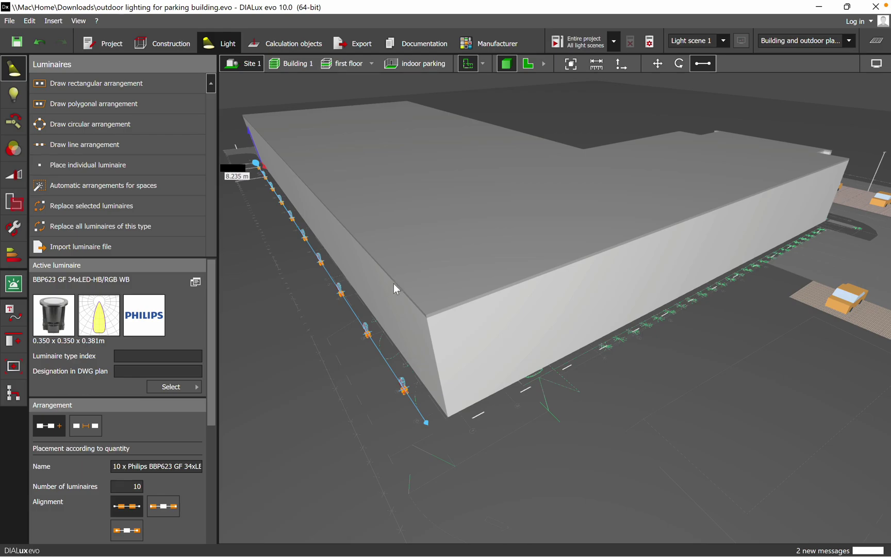
{"action": "right_click_drag", "start_coordinate": [628, 420], "coordinate": [586, 391]}
{"action": "left_click", "coordinate": [479, 365]}
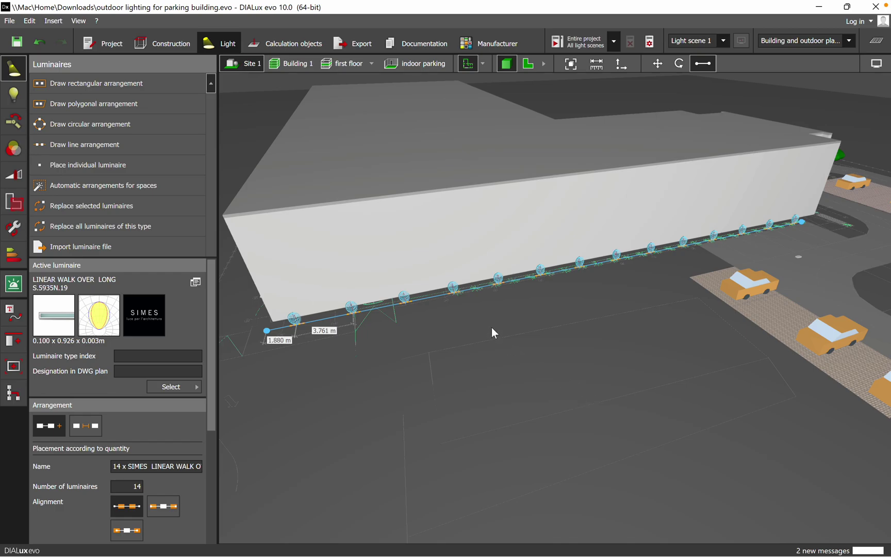
{"action": "scroll", "coordinate": [513, 318], "scroll_direction": "up", "scroll_amount": 1}
{"action": "scroll", "coordinate": [522, 333], "scroll_direction": "up", "scroll_amount": 1}
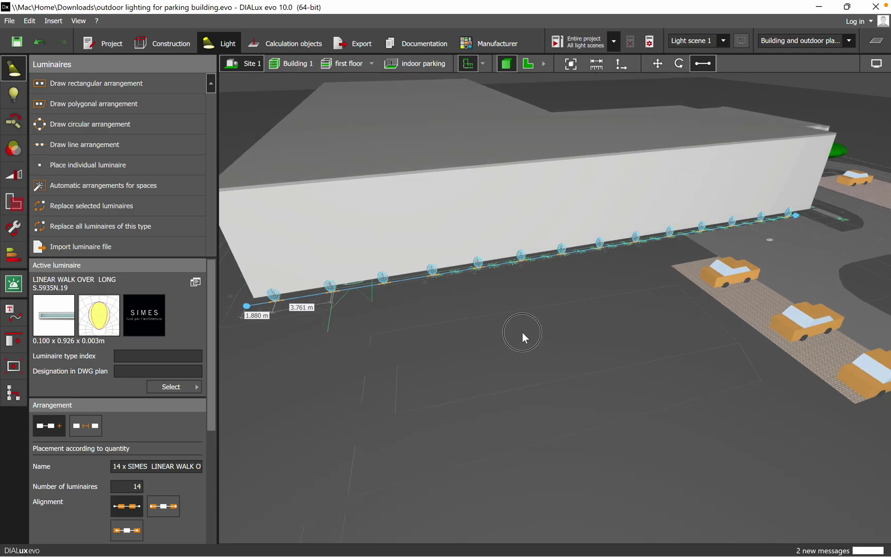
{"action": "right_click_drag", "start_coordinate": [522, 333], "coordinate": [524, 330]}
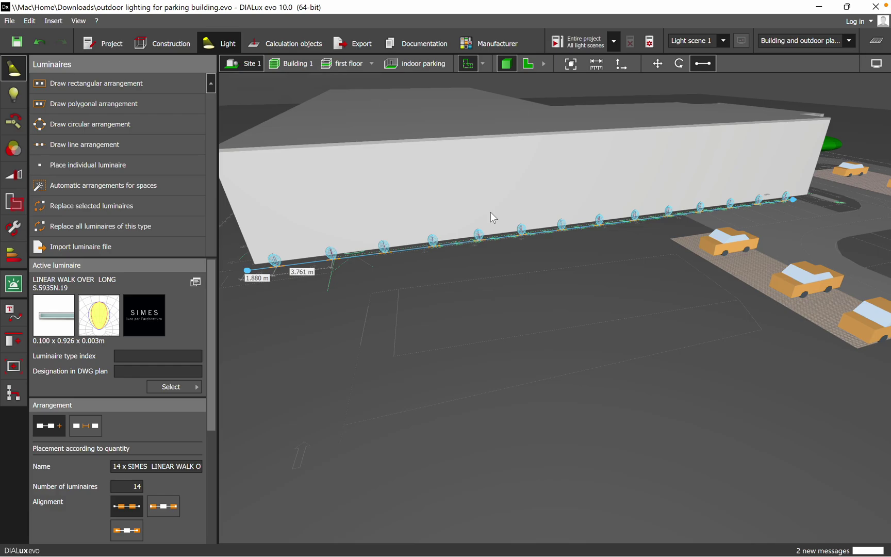
{"action": "middle_click_drag", "start_coordinate": [442, 334], "coordinate": [446, 362]}
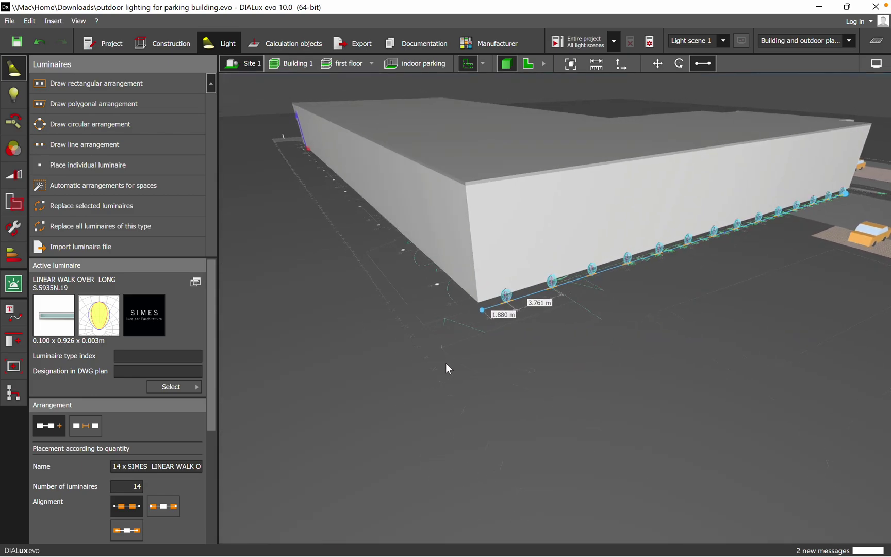
{"action": "left_click", "coordinate": [464, 386]}
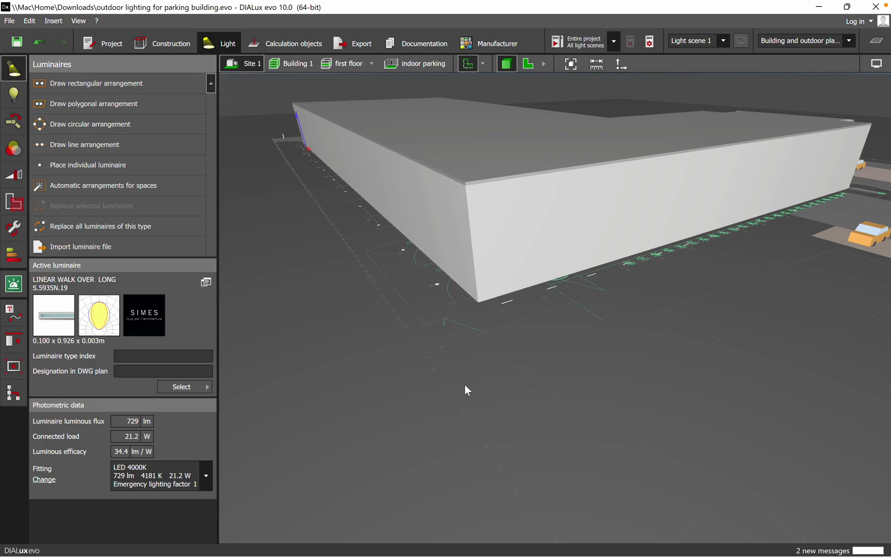
Calculate all light scenes for the entire project with the whole site in view
{"action": "middle_click_drag", "start_coordinate": [464, 385], "coordinate": [425, 359]}
{"action": "scroll", "coordinate": [529, 335], "scroll_direction": "down", "scroll_amount": 3}
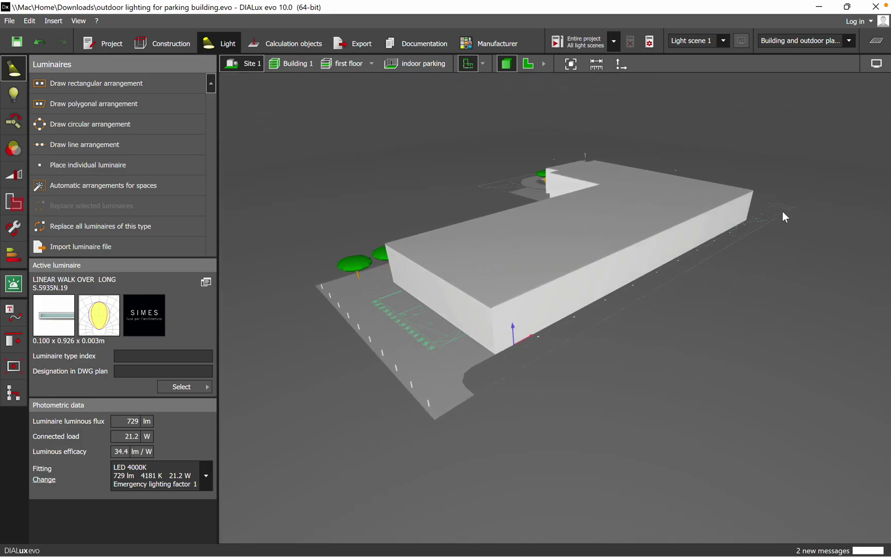
{"action": "middle_click_drag", "start_coordinate": [669, 416], "coordinate": [608, 465]}
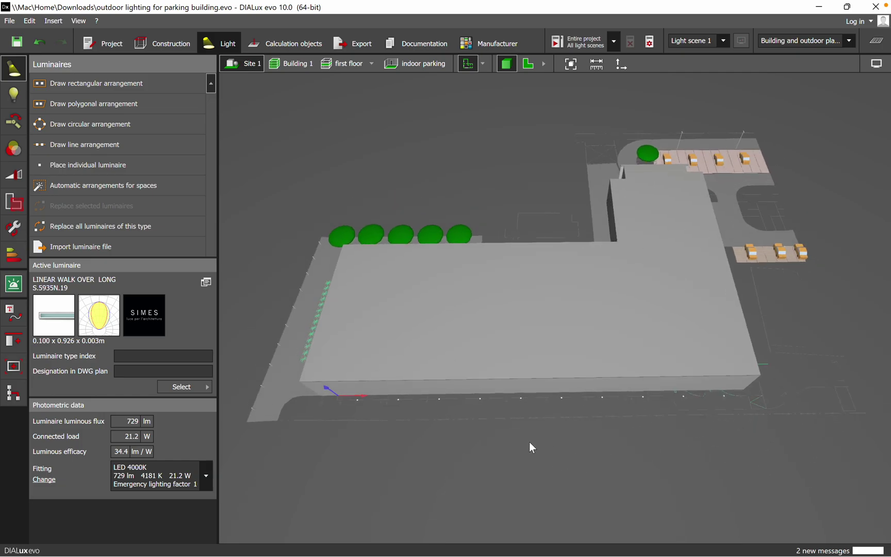
{"action": "left_click", "coordinate": [578, 45]}
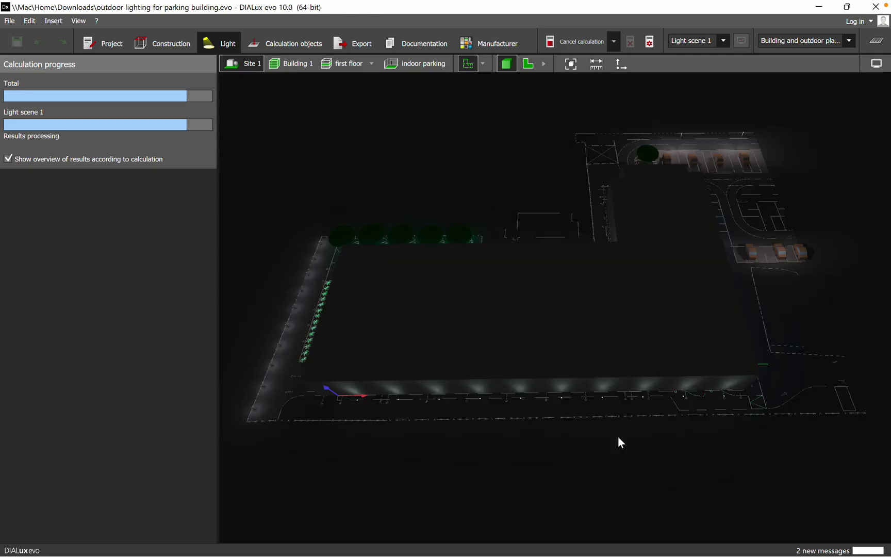
Examine the calculated light beams on the long facade and hide the results overview
{"action": "left_click", "coordinate": [626, 442]}
{"action": "scroll", "coordinate": [625, 443], "scroll_direction": "up", "scroll_amount": 10}
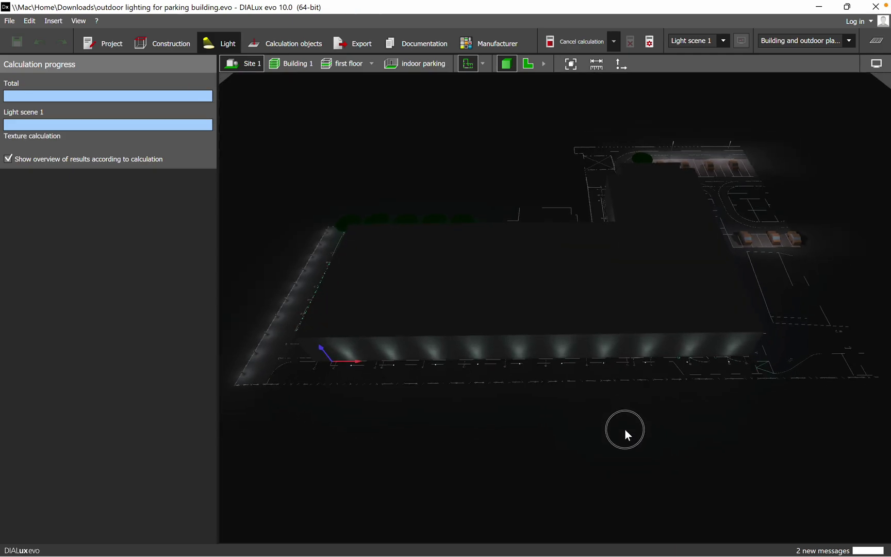
{"action": "left_click_drag", "start_coordinate": [606, 353], "coordinate": [639, 397]}
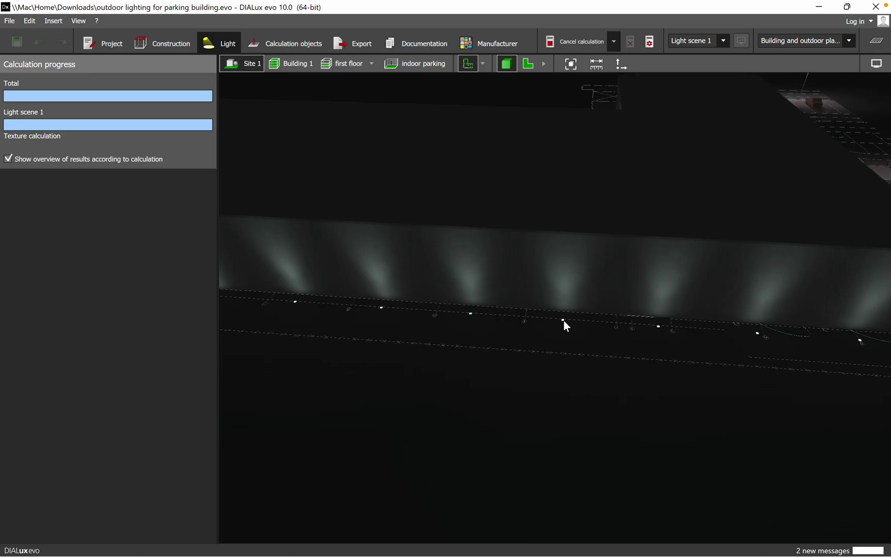
{"action": "left_click_drag", "start_coordinate": [563, 323], "coordinate": [571, 335]}
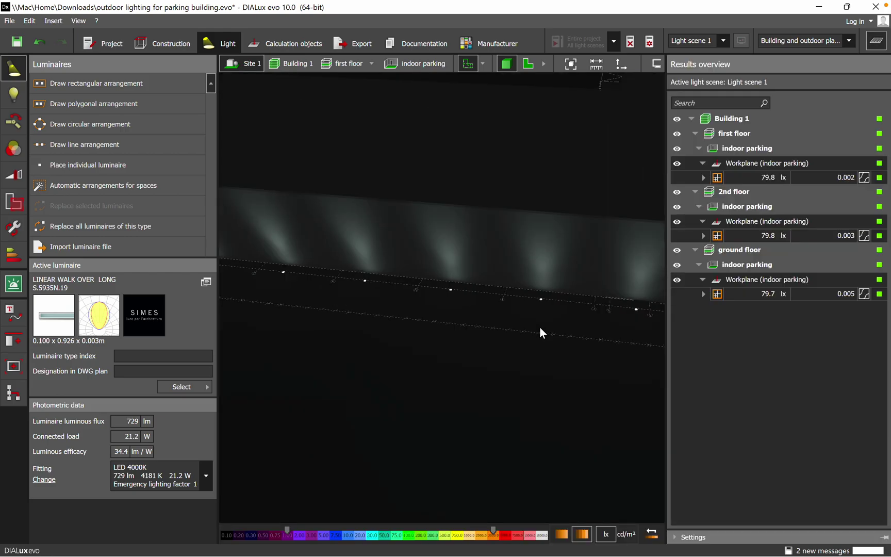
{"action": "left_click", "coordinate": [540, 325]}
{"action": "left_click", "coordinate": [538, 310]}
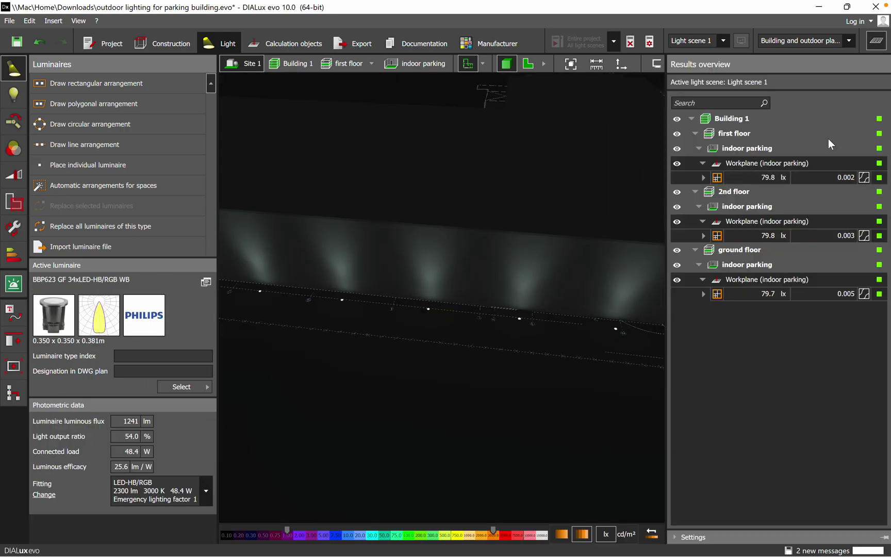
{"action": "left_click", "coordinate": [876, 45]}
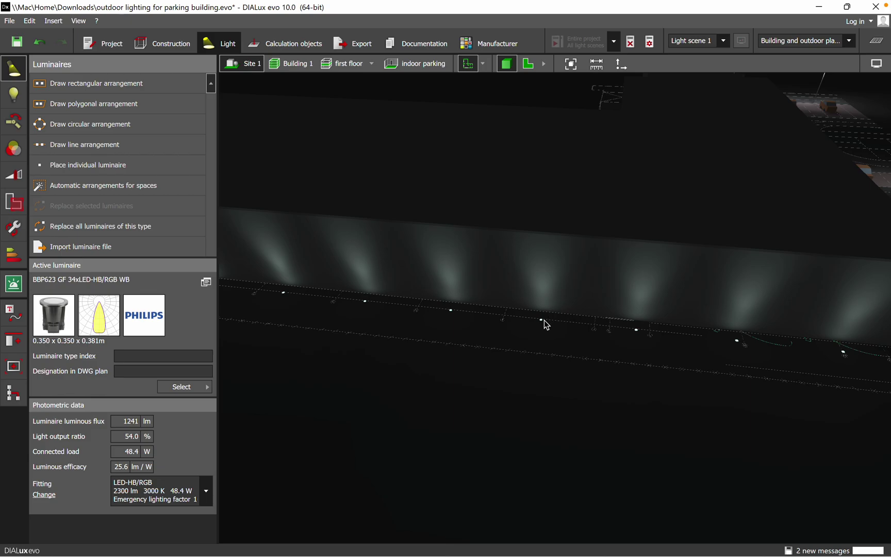
Select the Philips BBP623 line arrangement, check its photometric data, and clear the selection
{"action": "left_click", "coordinate": [539, 336]}
{"action": "scroll", "coordinate": [576, 392], "scroll_direction": "down", "scroll_amount": 5}
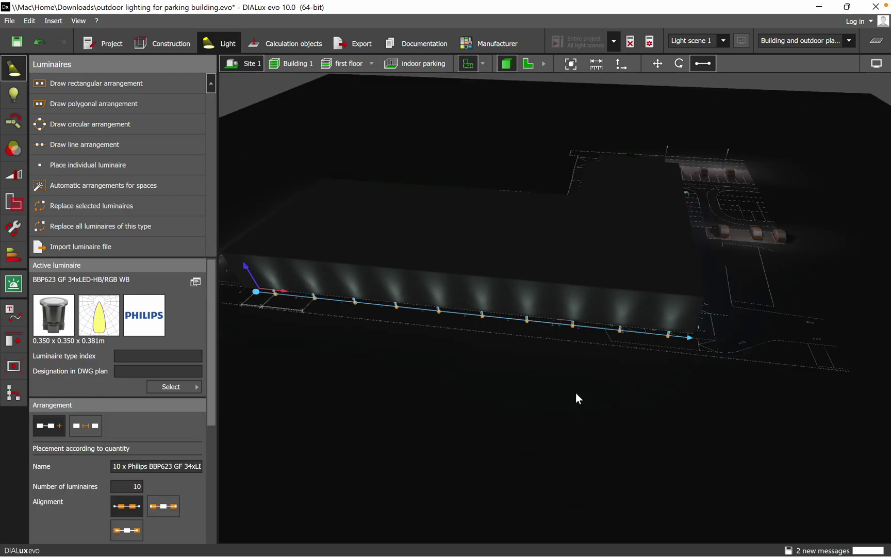
{"action": "right_click_drag", "start_coordinate": [578, 382], "coordinate": [552, 381]}
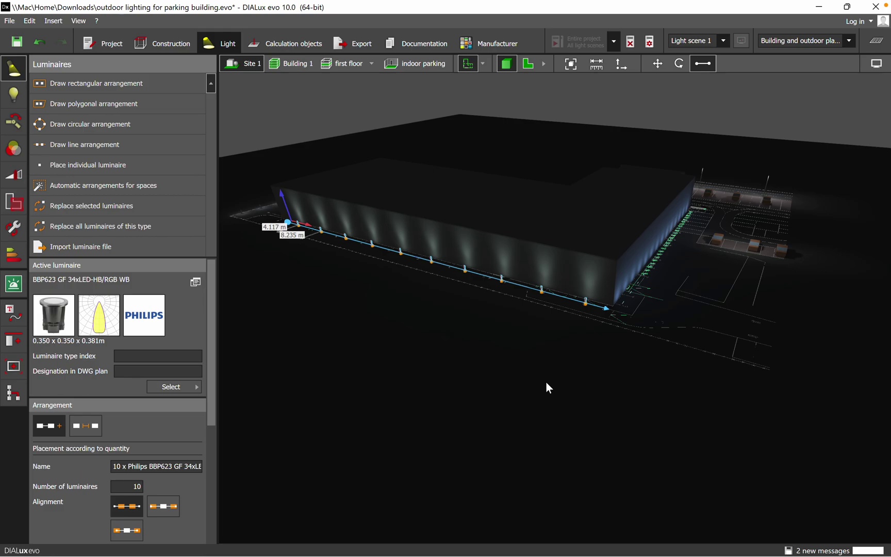
{"action": "right_click_drag", "start_coordinate": [573, 390], "coordinate": [558, 391]}
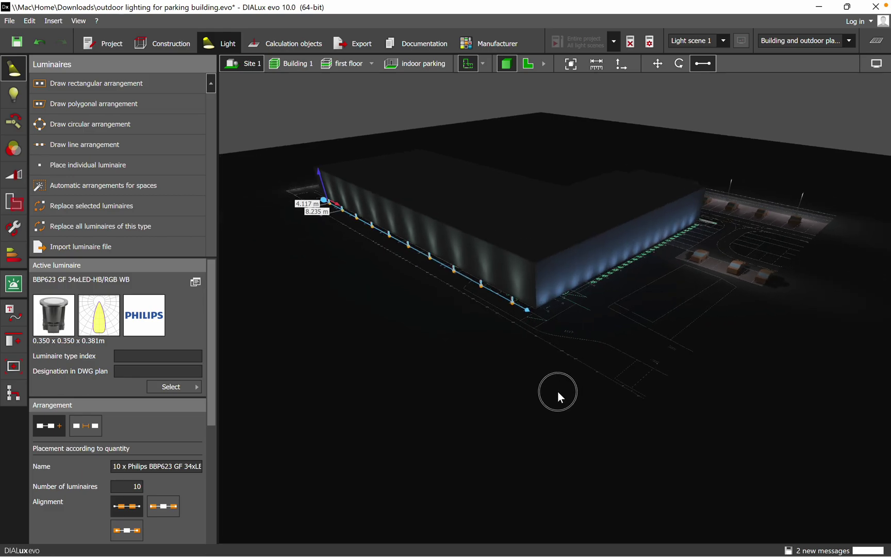
{"action": "scroll", "coordinate": [448, 379], "scroll_direction": "up", "scroll_amount": 1}
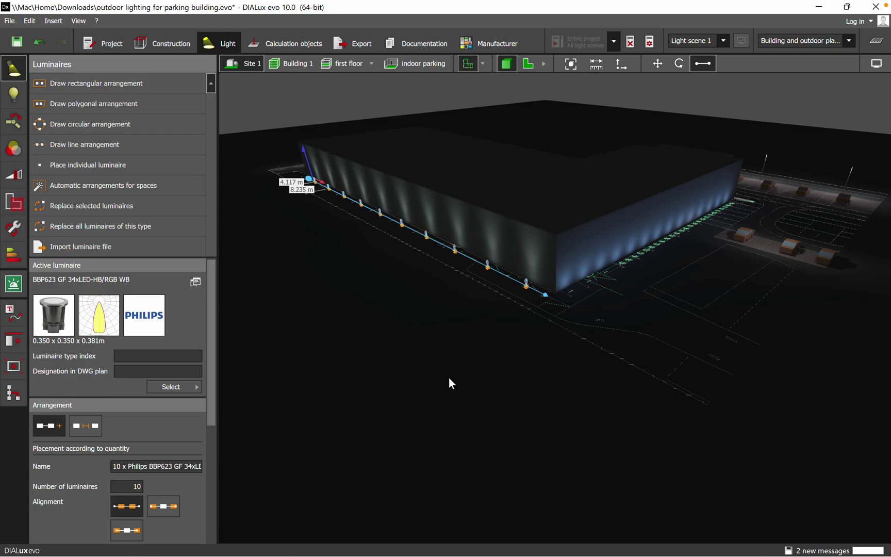
{"action": "left_click_drag", "start_coordinate": [208, 404], "coordinate": [207, 499]}
{"action": "left_click", "coordinate": [37, 437]}
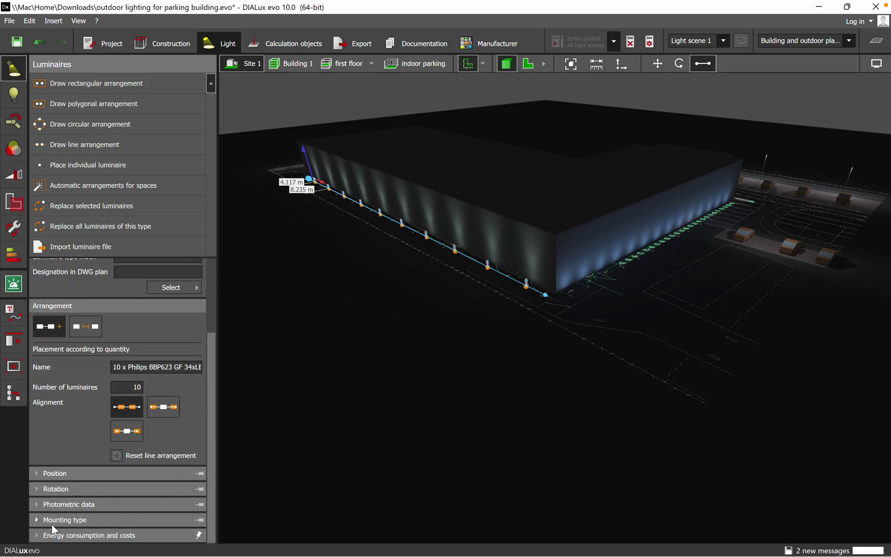
{"action": "left_click", "coordinate": [46, 503]}
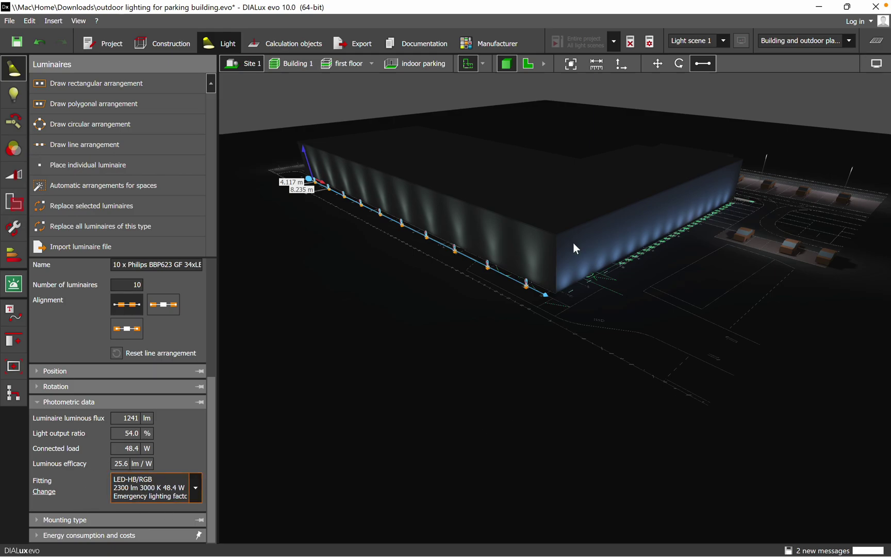
{"action": "left_click", "coordinate": [455, 321]}
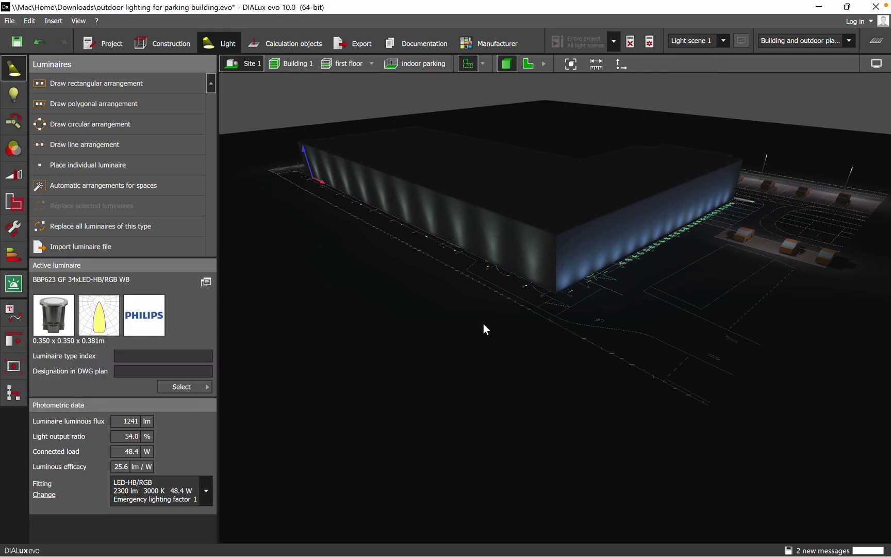
Inspect the illuminated facades up close, focusing on the light beams along the long wall
{"action": "scroll", "coordinate": [578, 375], "scroll_direction": "up", "scroll_amount": 5}
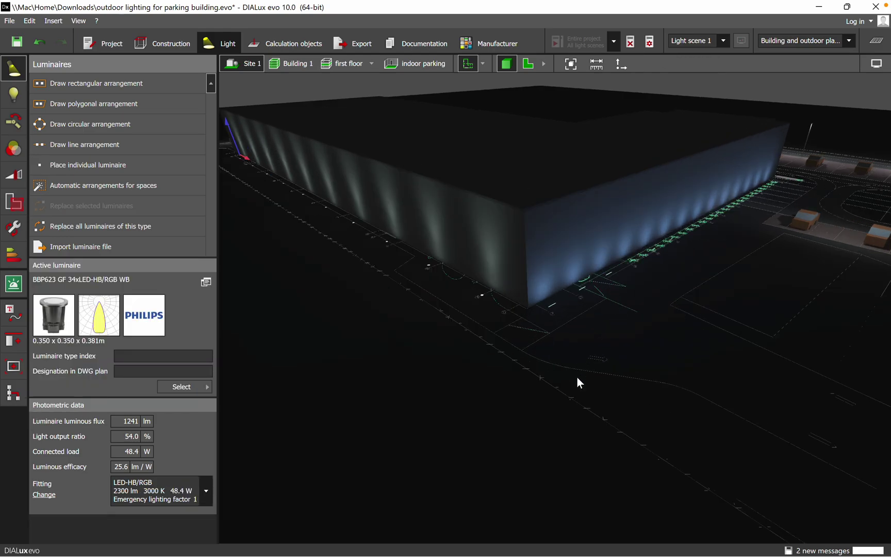
{"action": "scroll", "coordinate": [594, 371], "scroll_direction": "up", "scroll_amount": 2}
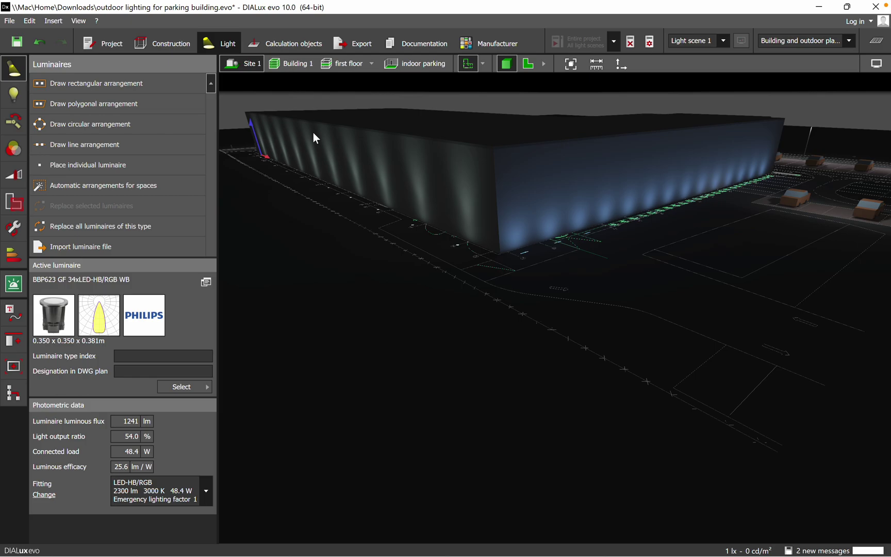
{"action": "scroll", "coordinate": [456, 195], "scroll_direction": "up", "scroll_amount": 5}
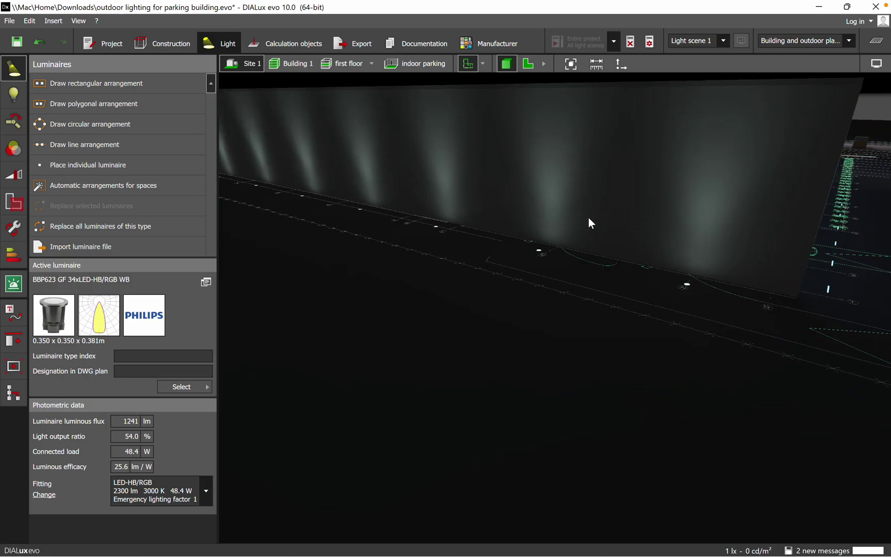
Examine the light beams along the long facade from close up and from a distance
{"action": "scroll", "coordinate": [459, 201], "scroll_direction": "down", "scroll_amount": 5}
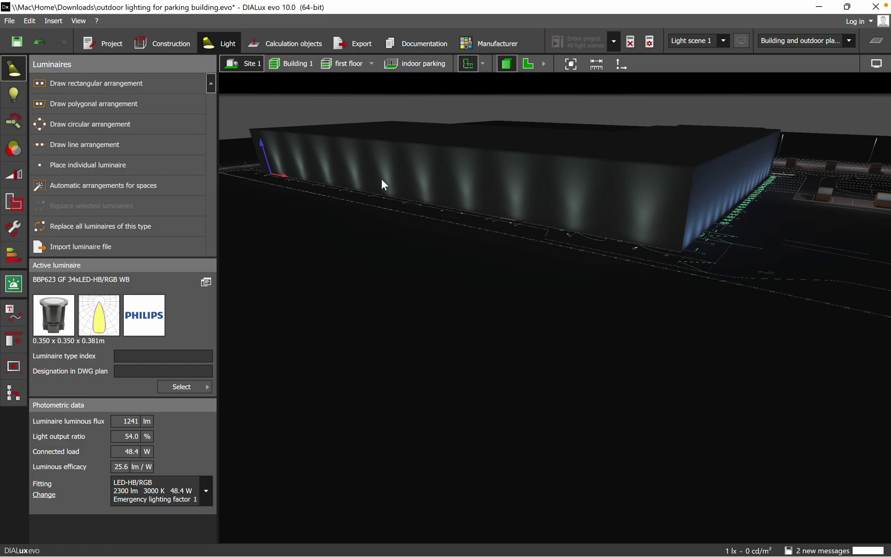
{"action": "scroll", "coordinate": [509, 223], "scroll_direction": "up", "scroll_amount": 5}
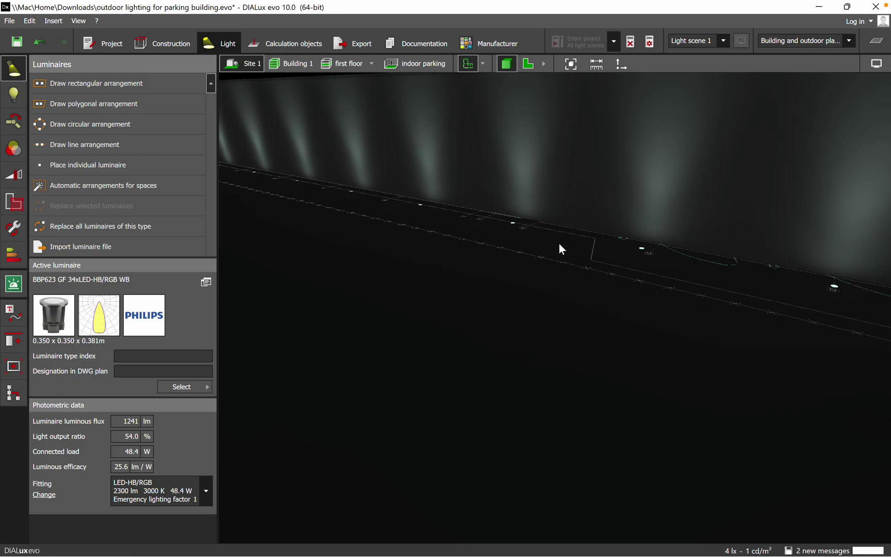
{"action": "scroll", "coordinate": [598, 258], "scroll_direction": "down", "scroll_amount": 5}
{"action": "left_click_drag", "start_coordinate": [480, 275], "coordinate": [604, 203]}
{"action": "left_click_drag", "start_coordinate": [468, 289], "coordinate": [563, 270]}
{"action": "scroll", "coordinate": [551, 270], "scroll_direction": "up", "scroll_amount": 5}
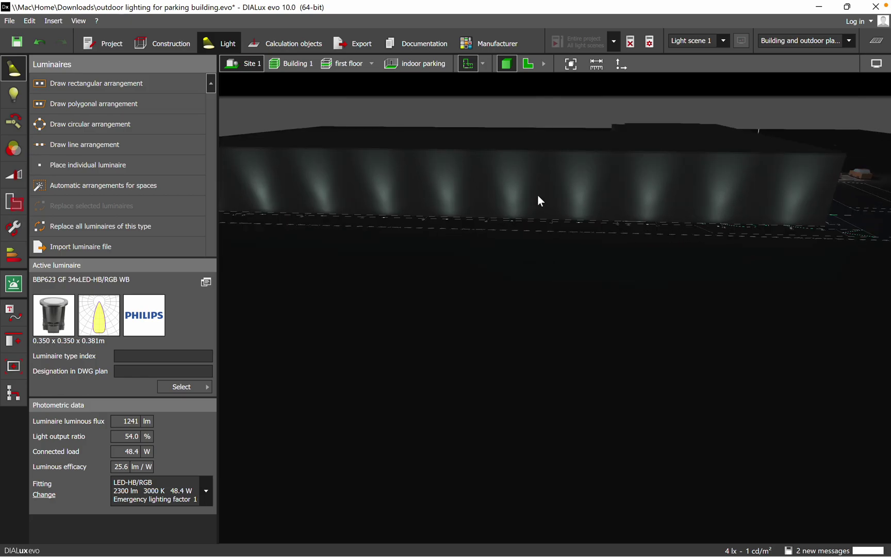
{"action": "scroll", "coordinate": [547, 225], "scroll_direction": "down", "scroll_amount": 1}
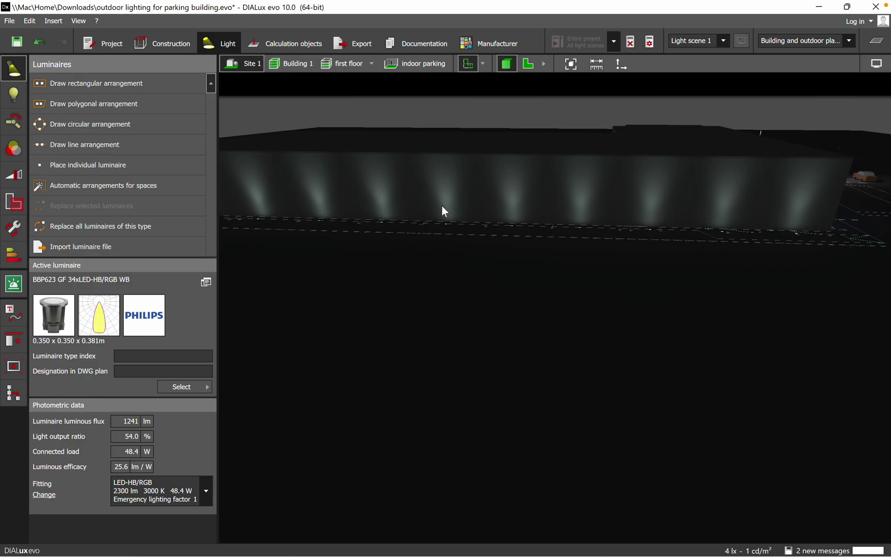
Select the SIMES LINEAR WALK OVER LONG line arrangement at the blue-lit facade, check its photometric data, and clear the selection
{"action": "middle_click_drag", "start_coordinate": [710, 306], "coordinate": [609, 299]}
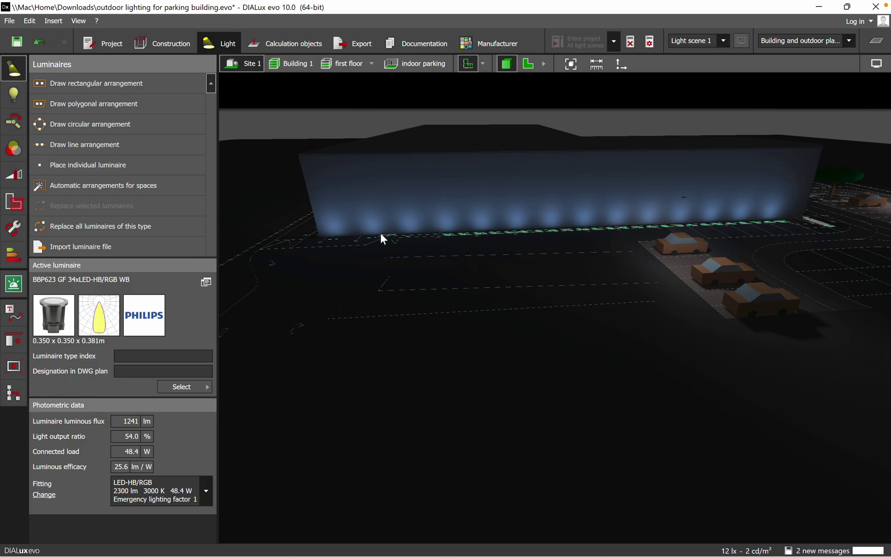
{"action": "scroll", "coordinate": [356, 215], "scroll_direction": "up", "scroll_amount": 5}
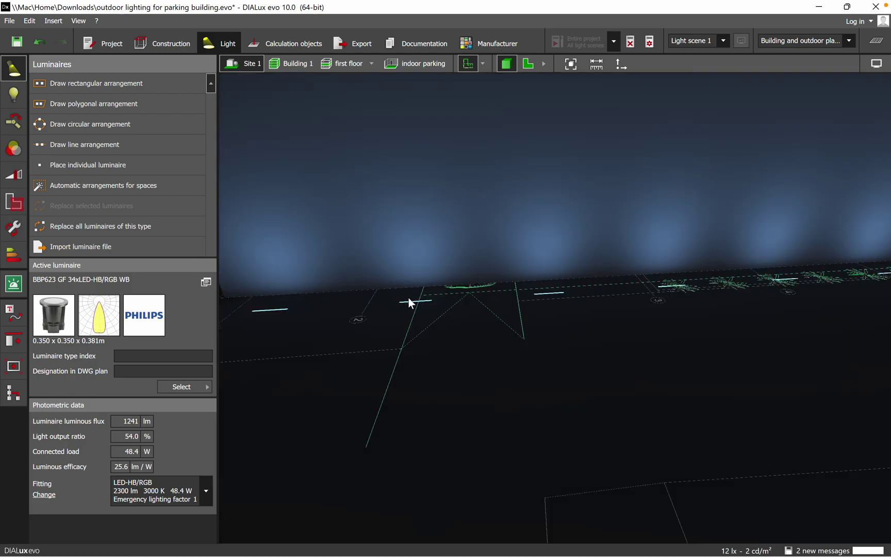
{"action": "left_click", "coordinate": [426, 301]}
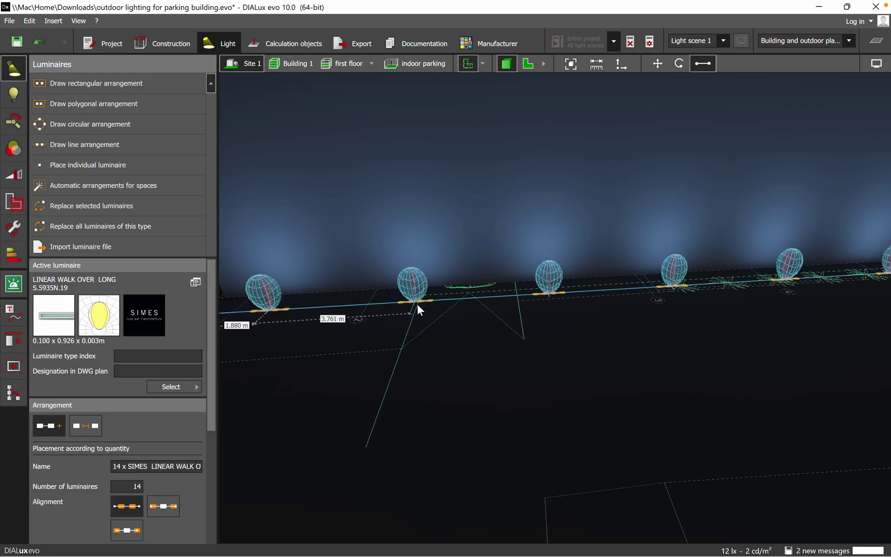
{"action": "left_click_drag", "start_coordinate": [210, 420], "coordinate": [172, 519]}
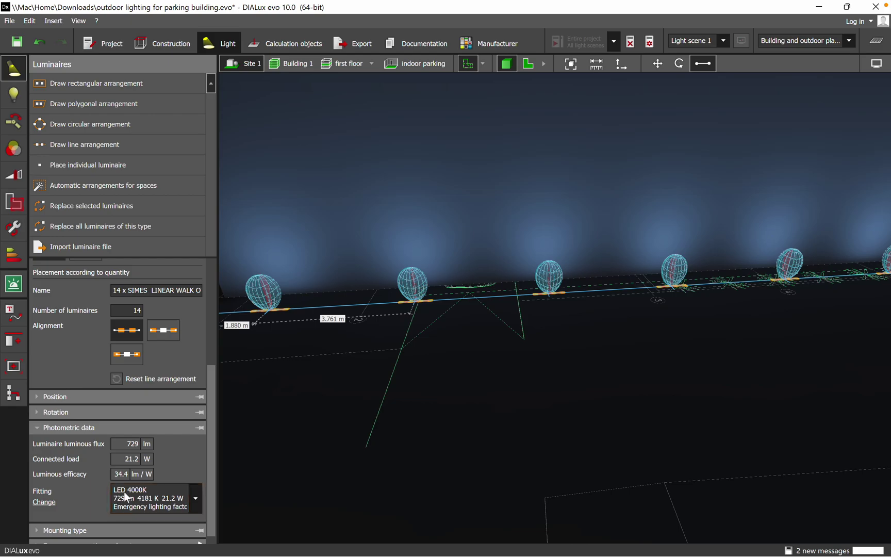
{"action": "scroll", "coordinate": [530, 359], "scroll_direction": "down", "scroll_amount": 5}
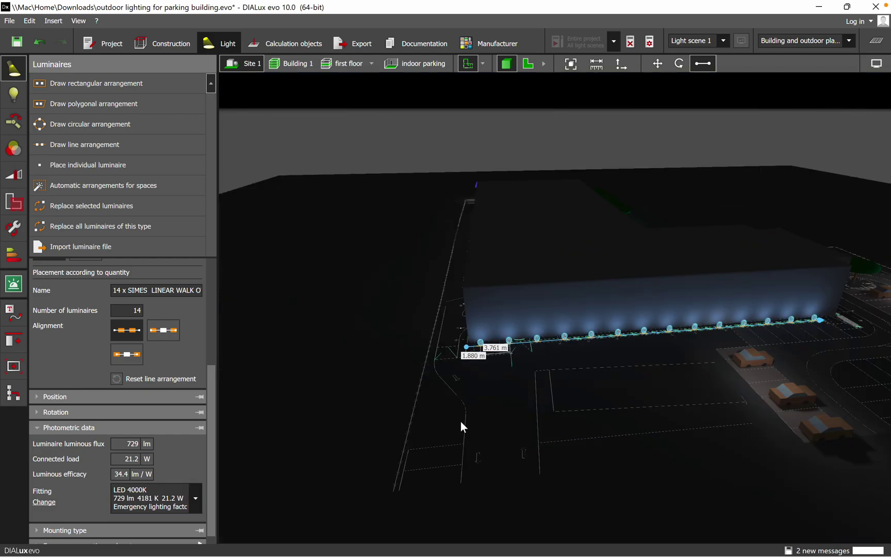
{"action": "right_click_drag", "start_coordinate": [462, 426], "coordinate": [496, 382]}
{"action": "right_click_drag", "start_coordinate": [642, 390], "coordinate": [565, 379]}
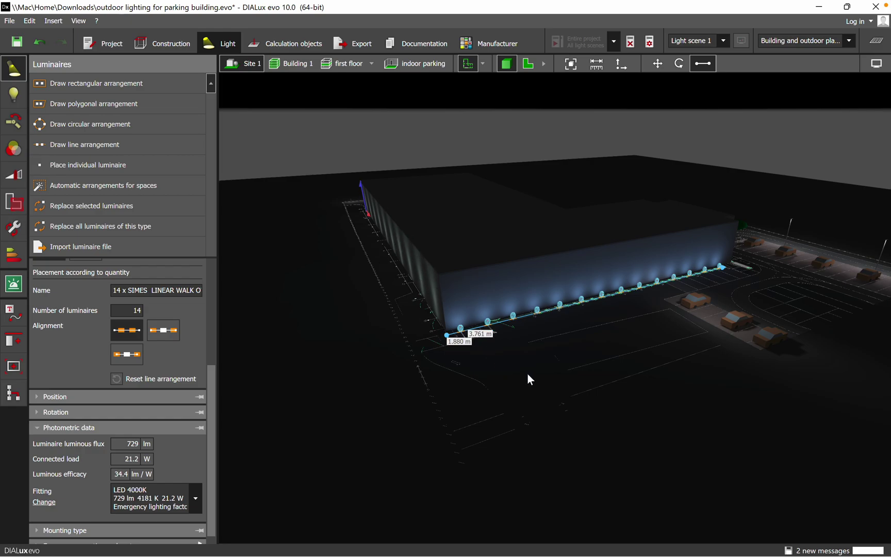
{"action": "scroll", "coordinate": [514, 342], "scroll_direction": "up", "scroll_amount": 3}
{"action": "right_click_drag", "start_coordinate": [562, 357], "coordinate": [498, 373]}
{"action": "left_click", "coordinate": [577, 366]}
Select the Philips BBP623 line arrangement along the wall beside the trees, check its photometric data, and clear the selection
{"action": "right_click_drag", "start_coordinate": [566, 342], "coordinate": [582, 341]}
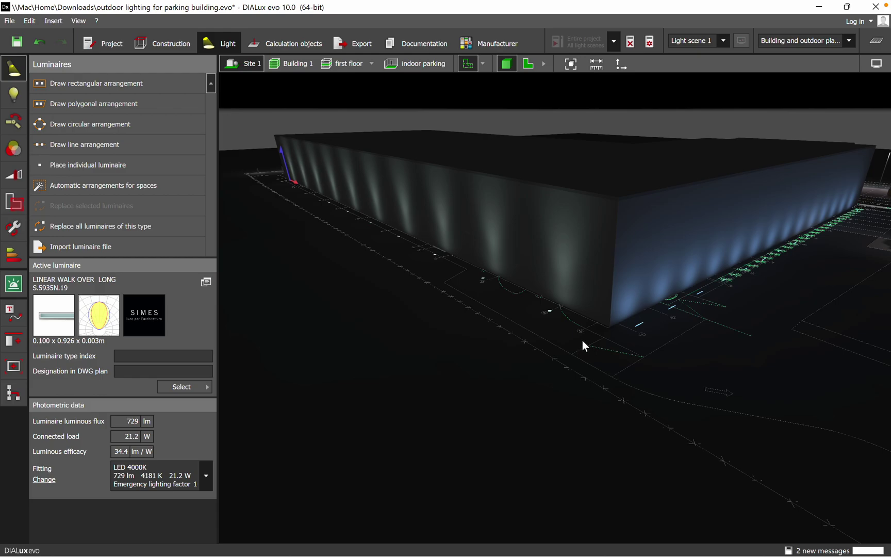
{"action": "right_click_drag", "start_coordinate": [714, 373], "coordinate": [716, 372]}
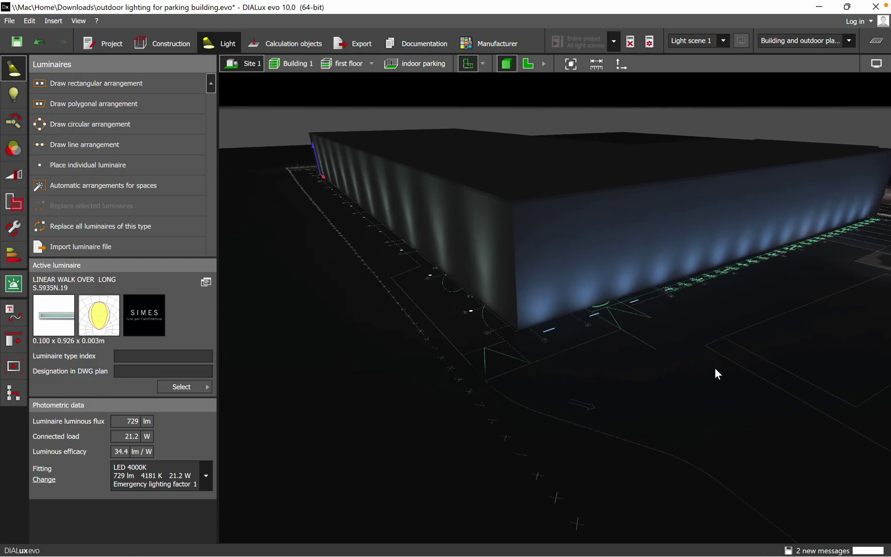
{"action": "scroll", "coordinate": [584, 286], "scroll_direction": "down", "scroll_amount": 2}
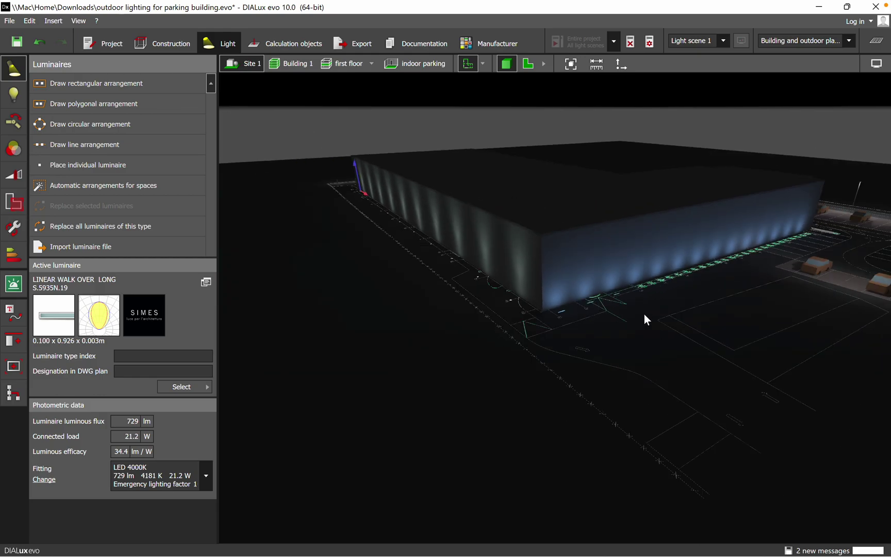
{"action": "right_click_drag", "start_coordinate": [718, 349], "coordinate": [692, 356]}
{"action": "left_click_drag", "start_coordinate": [627, 370], "coordinate": [472, 378]}
{"action": "left_click_drag", "start_coordinate": [535, 301], "coordinate": [534, 209]}
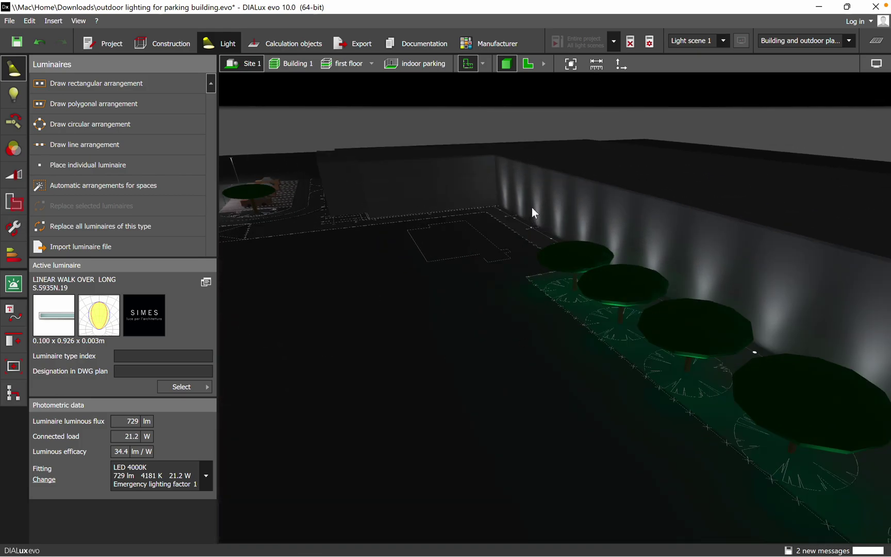
{"action": "scroll", "coordinate": [546, 250], "scroll_direction": "up", "scroll_amount": 3}
{"action": "left_click_drag", "start_coordinate": [517, 326], "coordinate": [633, 273]}
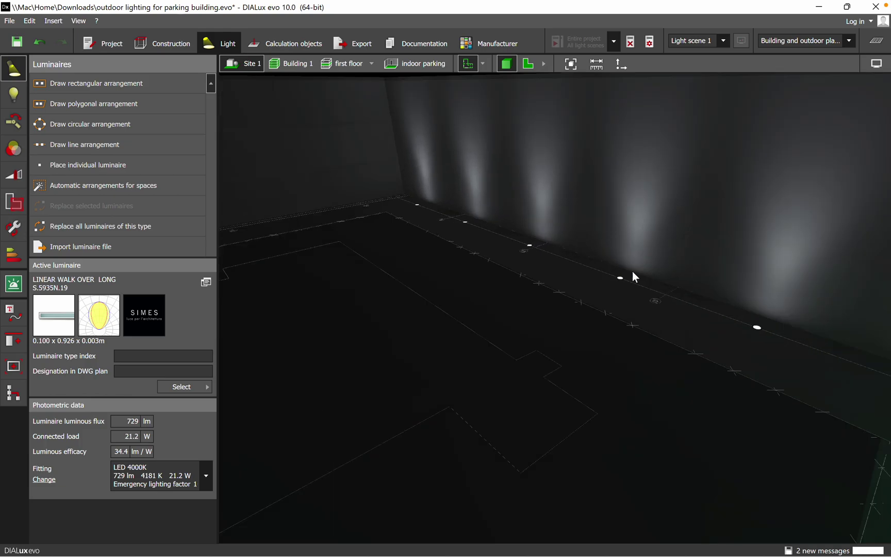
{"action": "left_click", "coordinate": [617, 295]}
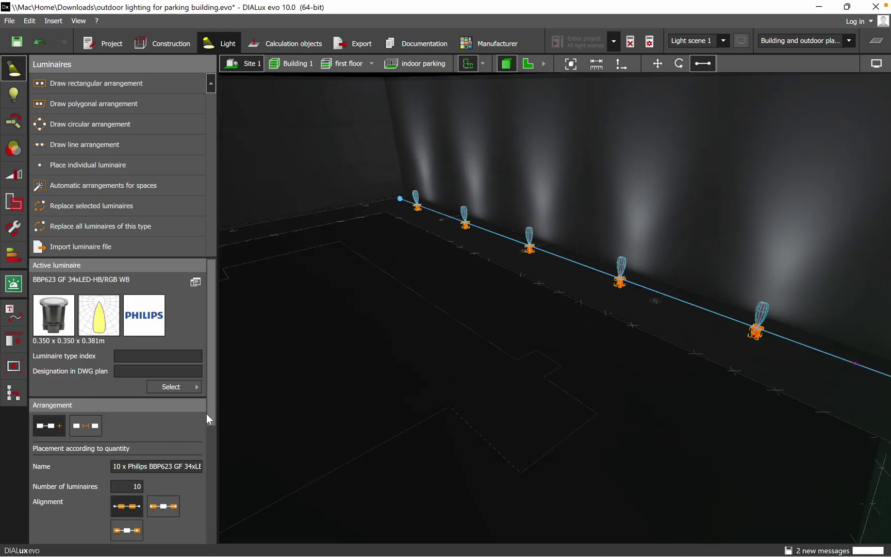
{"action": "scroll", "coordinate": [207, 429], "scroll_direction": "down", "scroll_amount": 5}
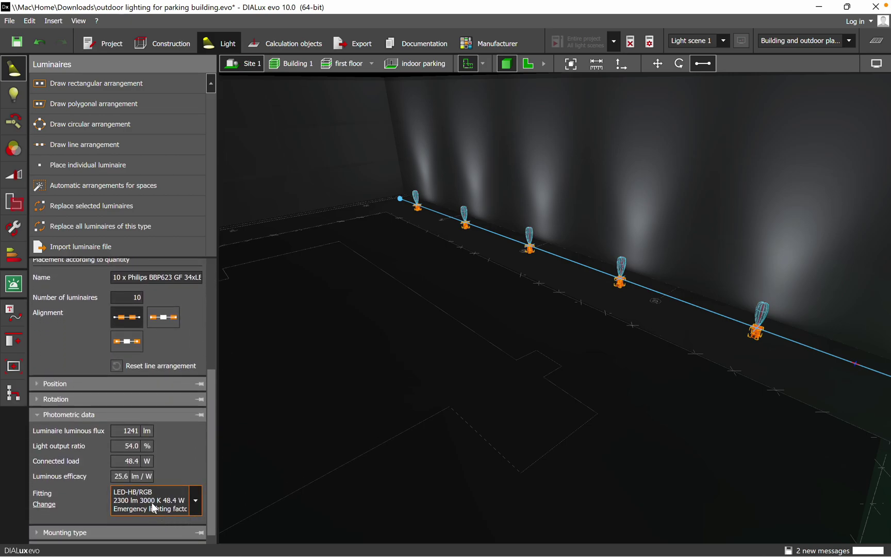
{"action": "mouse_move", "coordinate": [627, 336]}
{"action": "left_mouse_down"}
{"action": "mouse_move", "coordinate": [693, 347]}
{"action": "mouse_move", "coordinate": [647, 316]}
{"action": "mouse_move", "coordinate": [629, 339]}
{"action": "left_mouse_up"}
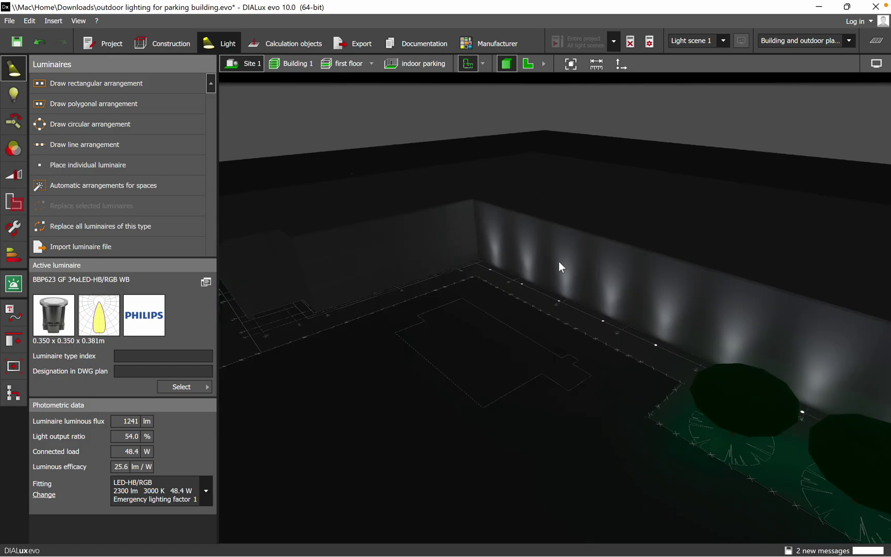
Examine the light distribution on the long facade and the blue-lit facade in an overview of the whole building
{"action": "scroll", "coordinate": [558, 262], "scroll_direction": "down", "scroll_amount": 5}
{"action": "left_click_drag", "start_coordinate": [585, 318], "coordinate": [559, 334]}
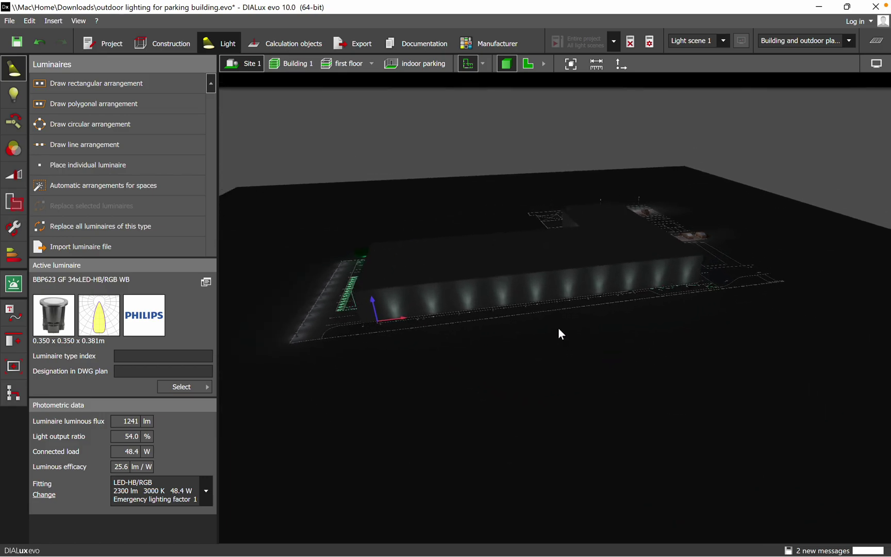
{"action": "scroll", "coordinate": [503, 279], "scroll_direction": "up", "scroll_amount": 4}
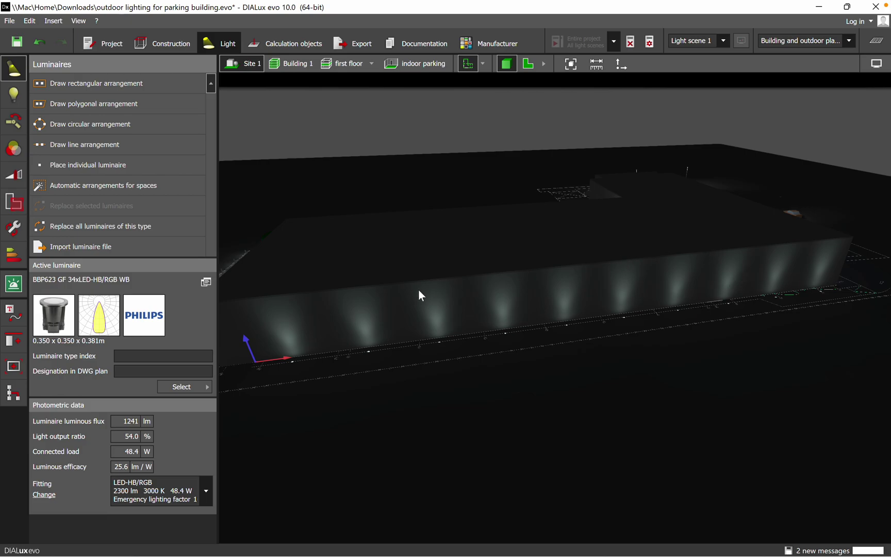
{"action": "scroll", "coordinate": [421, 288], "scroll_direction": "down", "scroll_amount": 3}
{"action": "left_click_drag", "start_coordinate": [689, 374], "coordinate": [656, 308]}
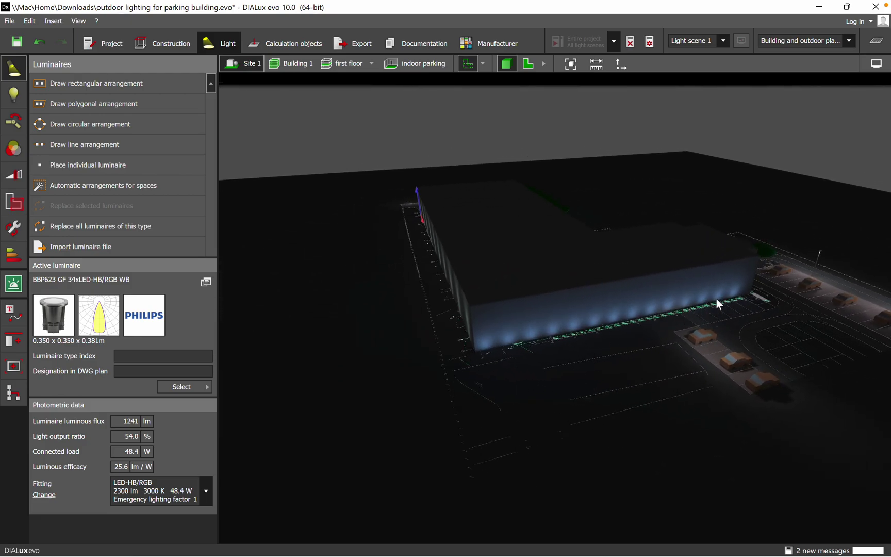
{"action": "left_click_drag", "start_coordinate": [664, 362], "coordinate": [539, 337]}
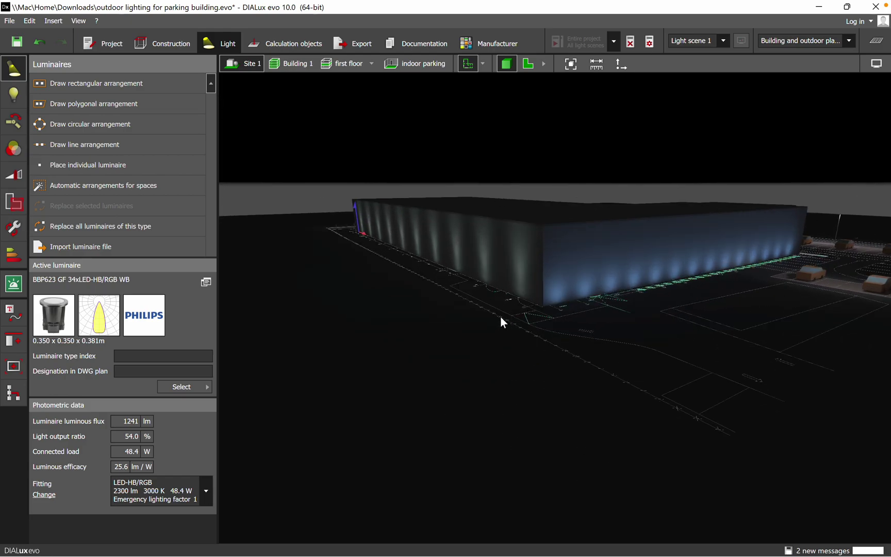
Compare the two differently lit facades around their shared corner from ground level and from an elevated viewpoint
{"action": "scroll", "coordinate": [534, 301], "scroll_direction": "up", "scroll_amount": 3}
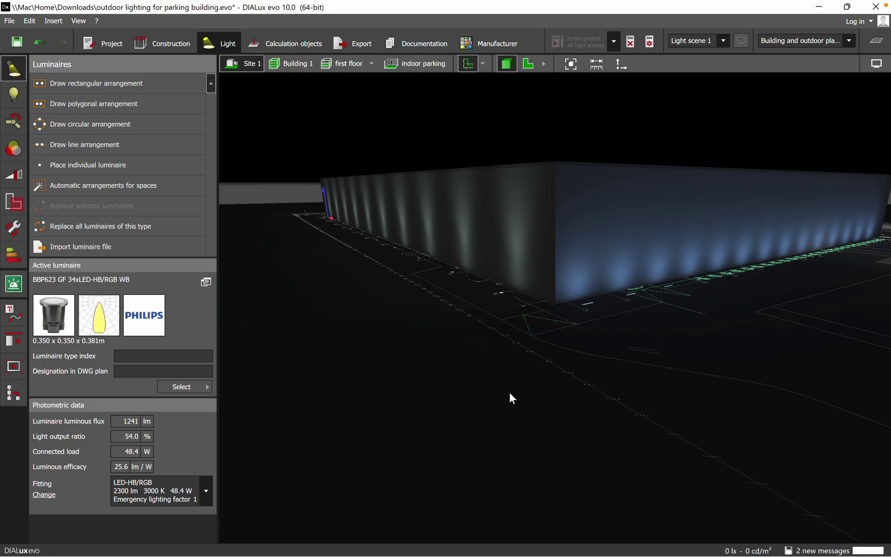
{"action": "middle_click_drag", "start_coordinate": [526, 369], "coordinate": [576, 440]}
{"action": "scroll", "coordinate": [570, 432], "scroll_direction": "down", "scroll_amount": 5}
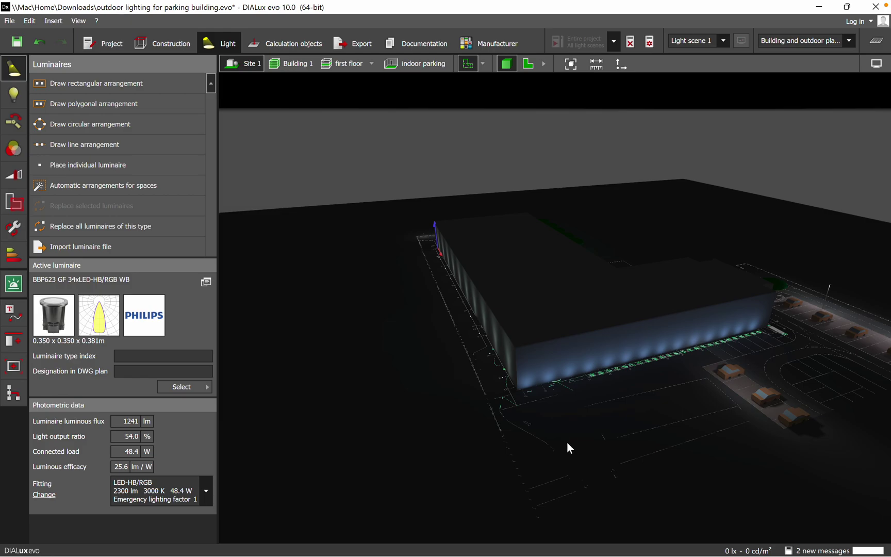
{"action": "middle_click_drag", "start_coordinate": [557, 440], "coordinate": [569, 419]}
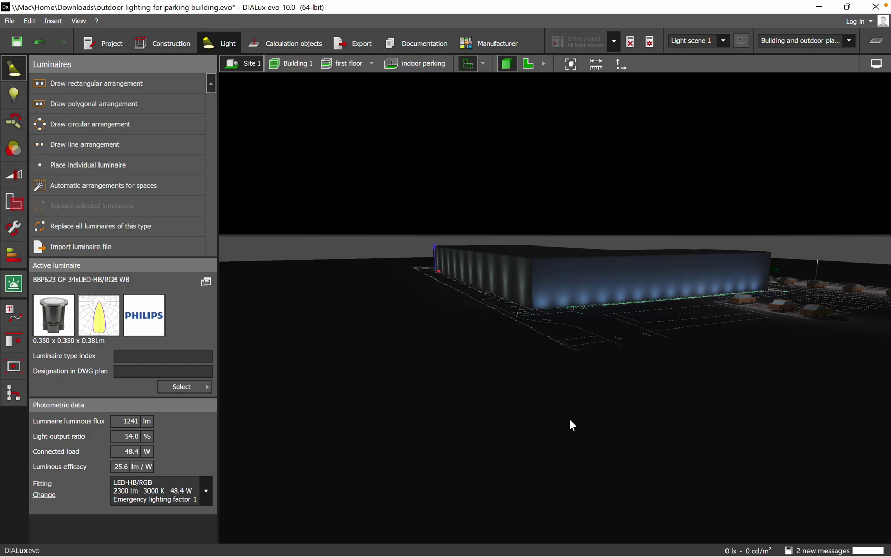
{"action": "scroll", "coordinate": [507, 312], "scroll_direction": "up", "scroll_amount": 5}
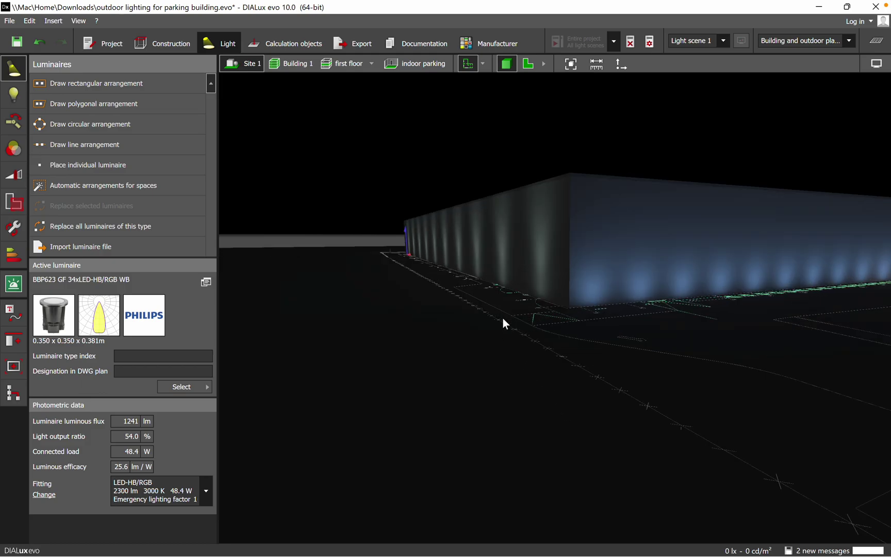
{"action": "middle_click_drag", "start_coordinate": [503, 317], "coordinate": [610, 331]}
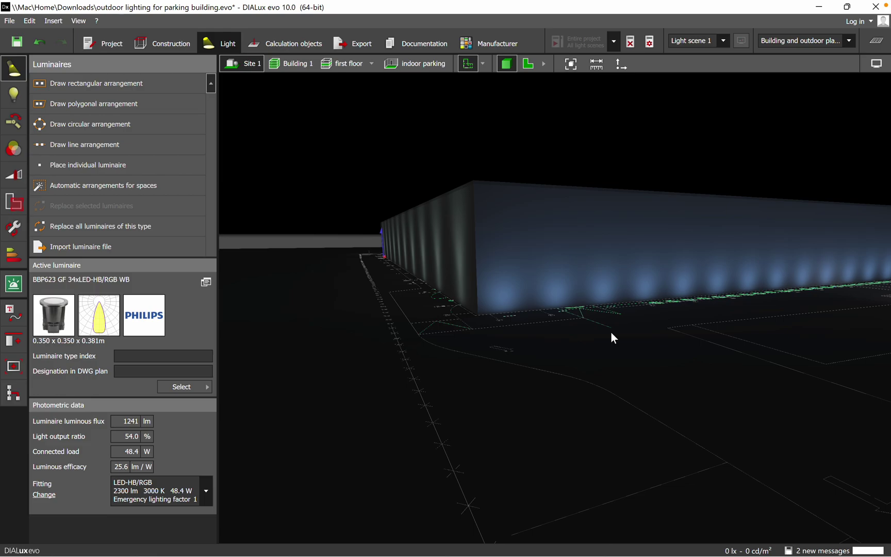
{"action": "middle_click_drag", "start_coordinate": [614, 334], "coordinate": [613, 381]}
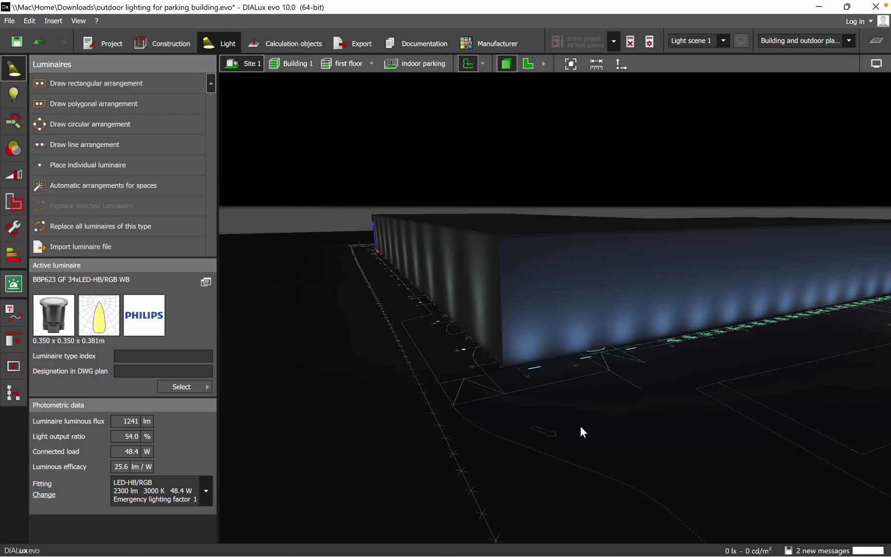
{"action": "middle_click_drag", "start_coordinate": [592, 426], "coordinate": [596, 426]}
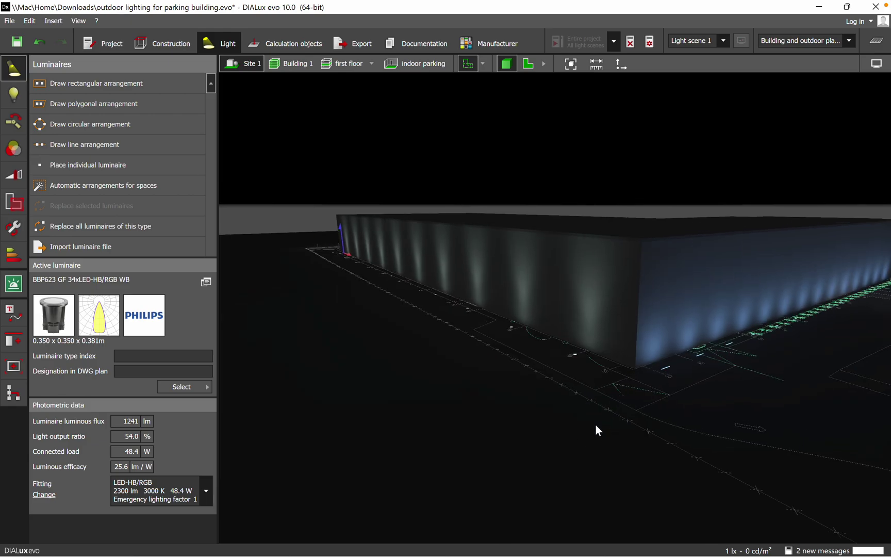
{"action": "middle_click_drag", "start_coordinate": [592, 421], "coordinate": [648, 381]}
{"action": "middle_click_drag", "start_coordinate": [556, 435], "coordinate": [607, 415]}
{"action": "middle_click_drag", "start_coordinate": [680, 373], "coordinate": [648, 377]}
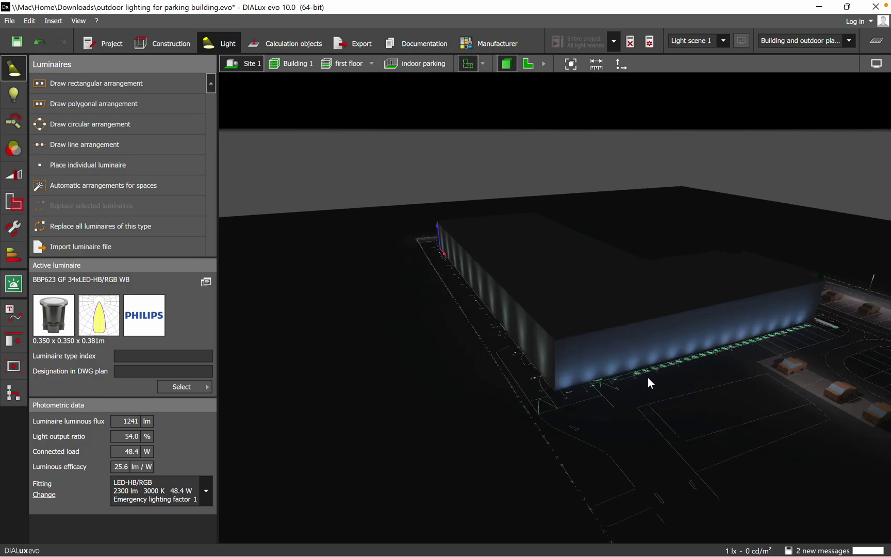